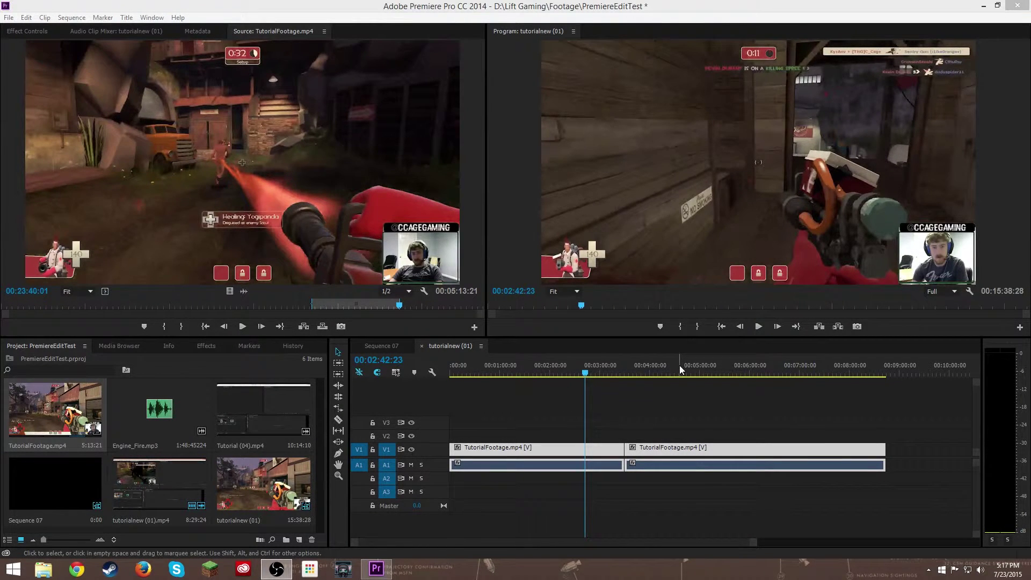
# Step: Expand the Audio 1 track in the timeline to show the clips' waveforms
pyautogui.click(714, 370)
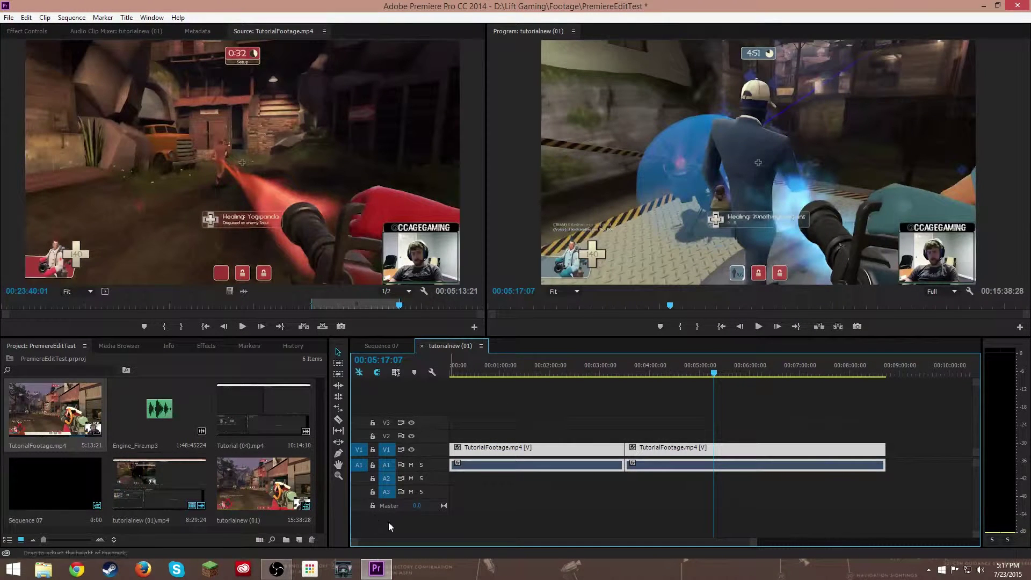
pyautogui.click(471, 371)
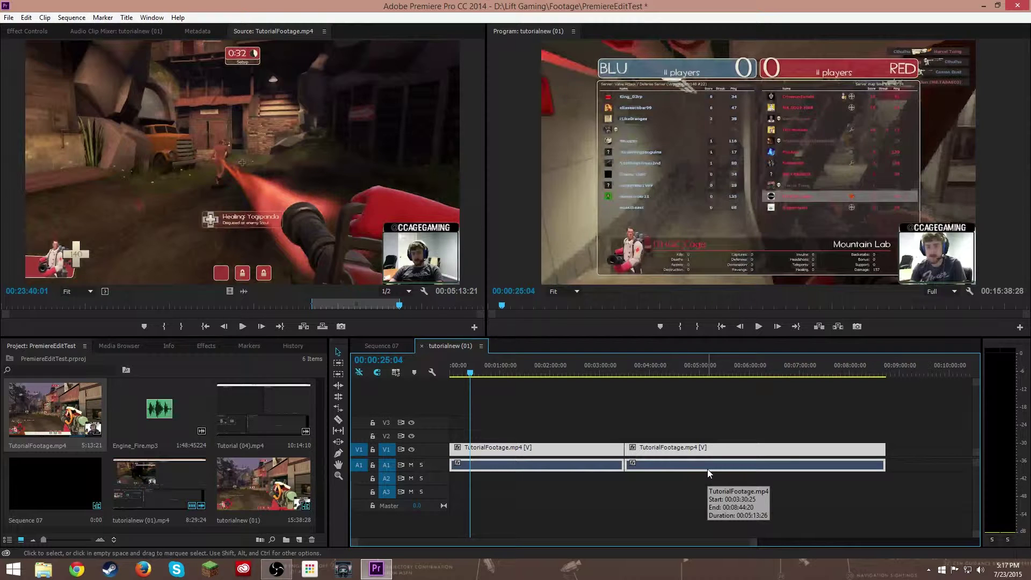
pyautogui.doubleClick(395, 461)
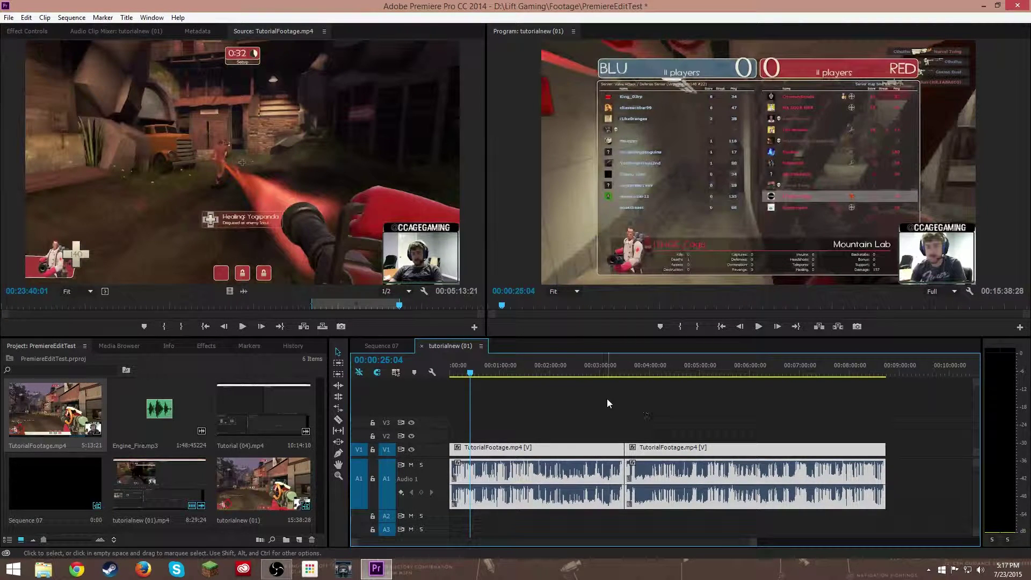
pyautogui.click(574, 369)
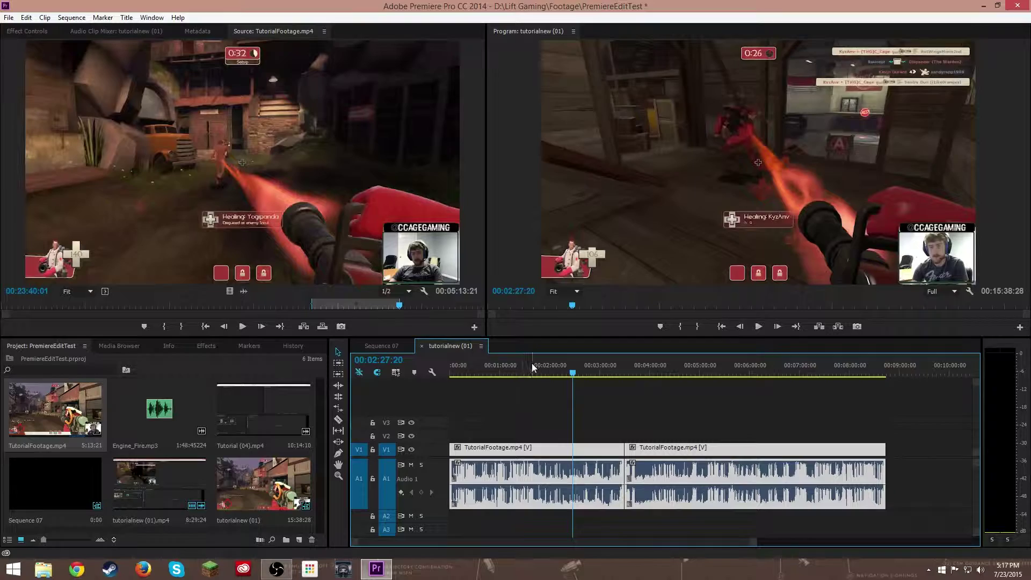
pyautogui.click(529, 368)
pyautogui.moveTo(530, 363); pyautogui.dragTo(521, 364)
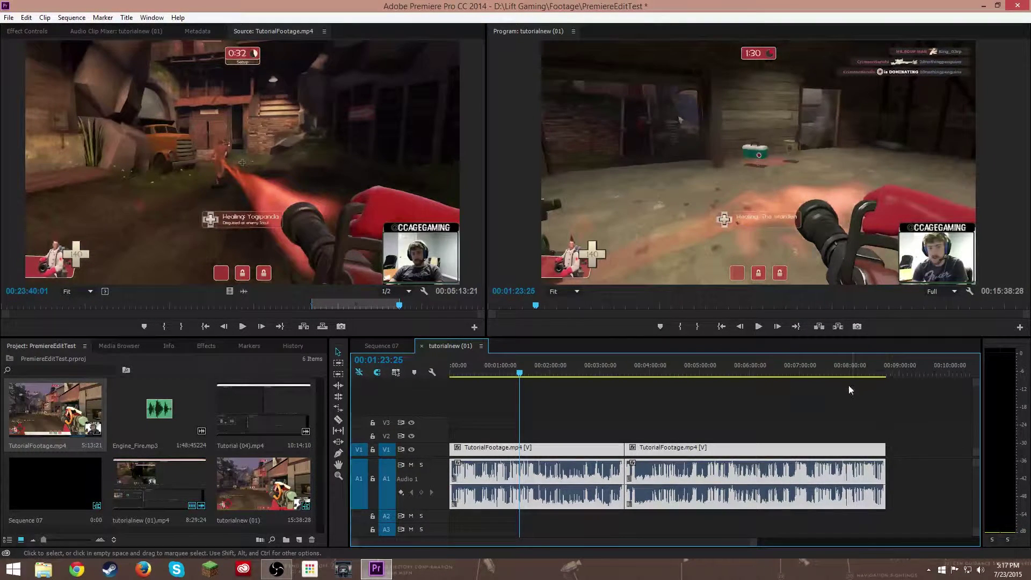
pyautogui.click(769, 356)
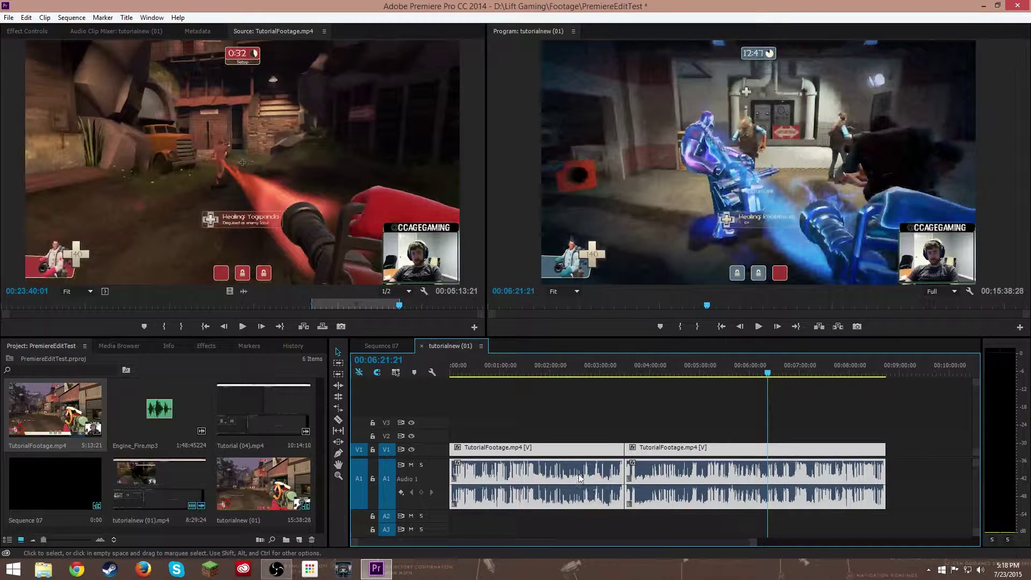
pyautogui.click(579, 376)
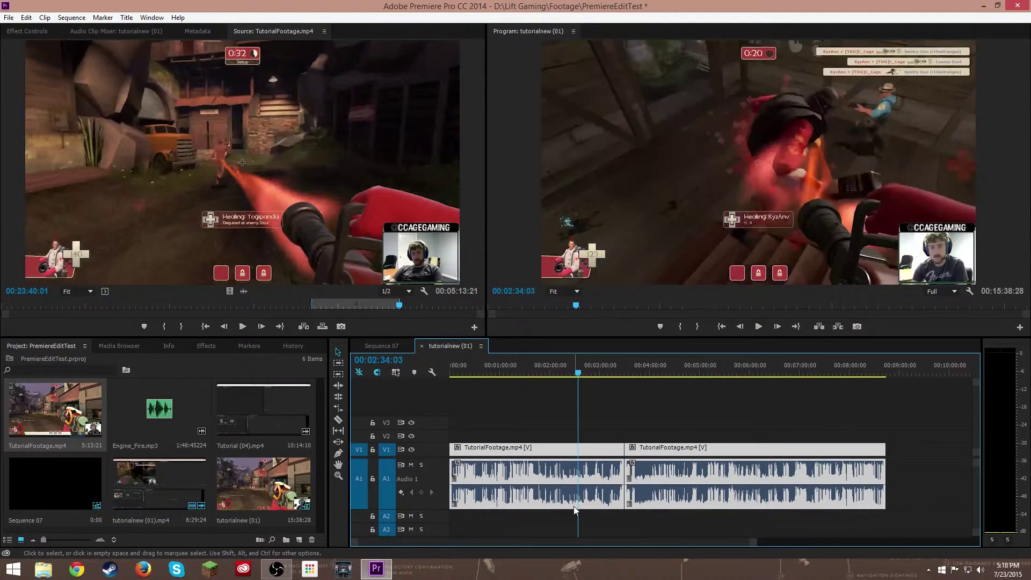
# Step: Turn off source patching for V1 and select only the audio part of the first TutorialFootage.mp4 clip
pyautogui.rightClick(526, 473)
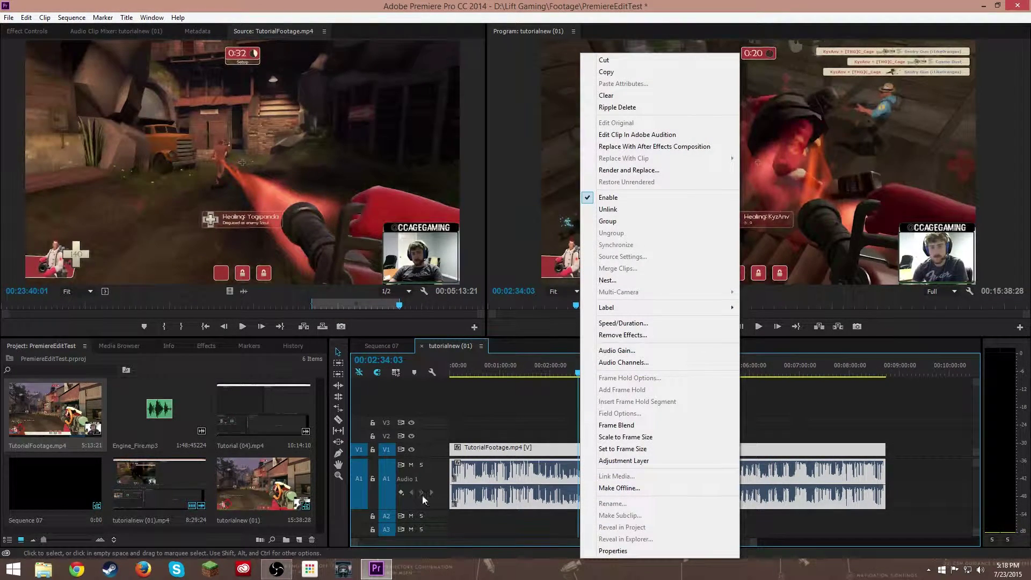
pyautogui.click(491, 527)
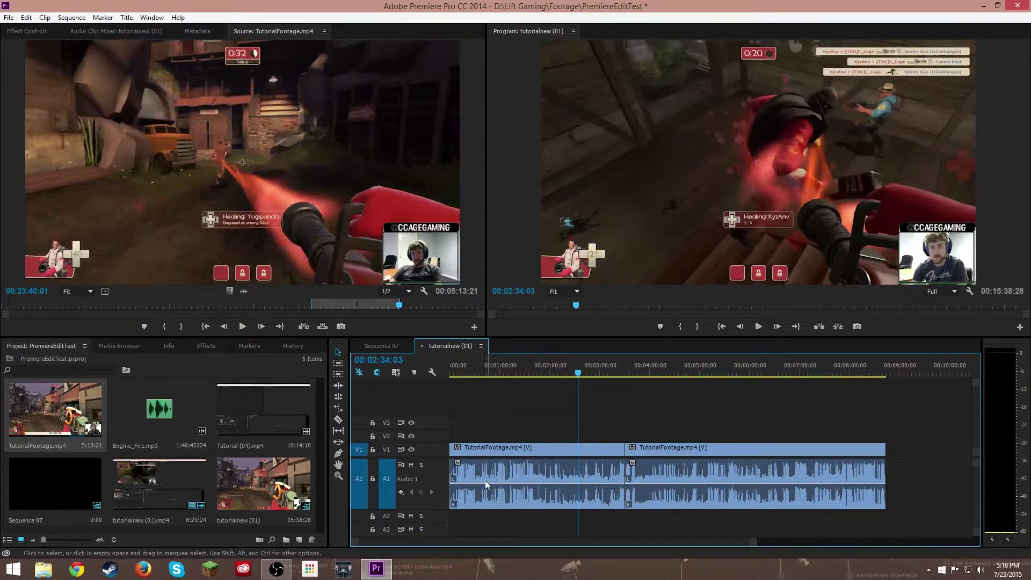
pyautogui.click(358, 450)
pyautogui.click(553, 507)
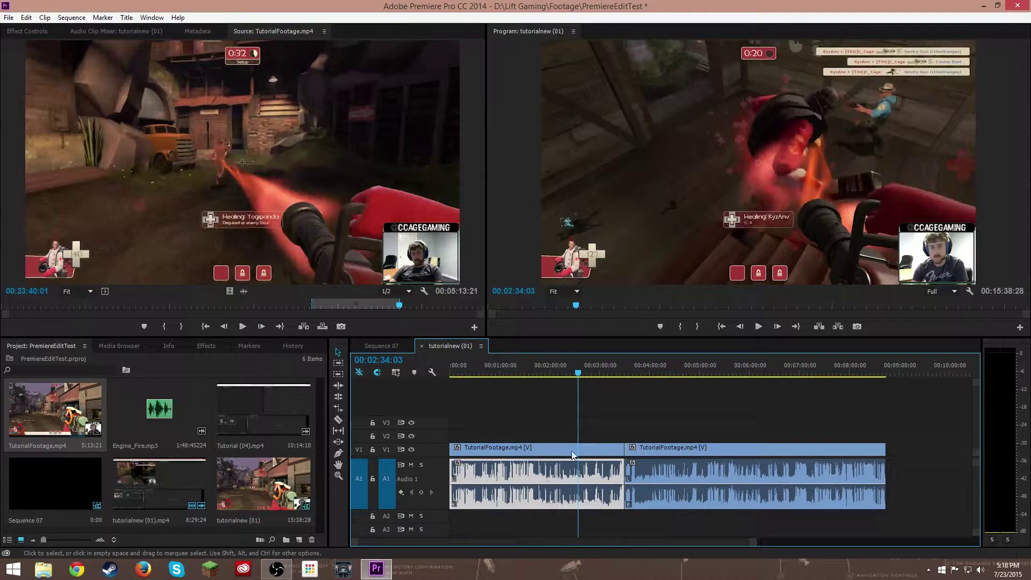
pyautogui.click(607, 399)
pyautogui.click(580, 475)
# Step: Normalize the max peak of the first TutorialFootage.mp4 clip's audio to -6 dB
pyautogui.rightClick(581, 477)
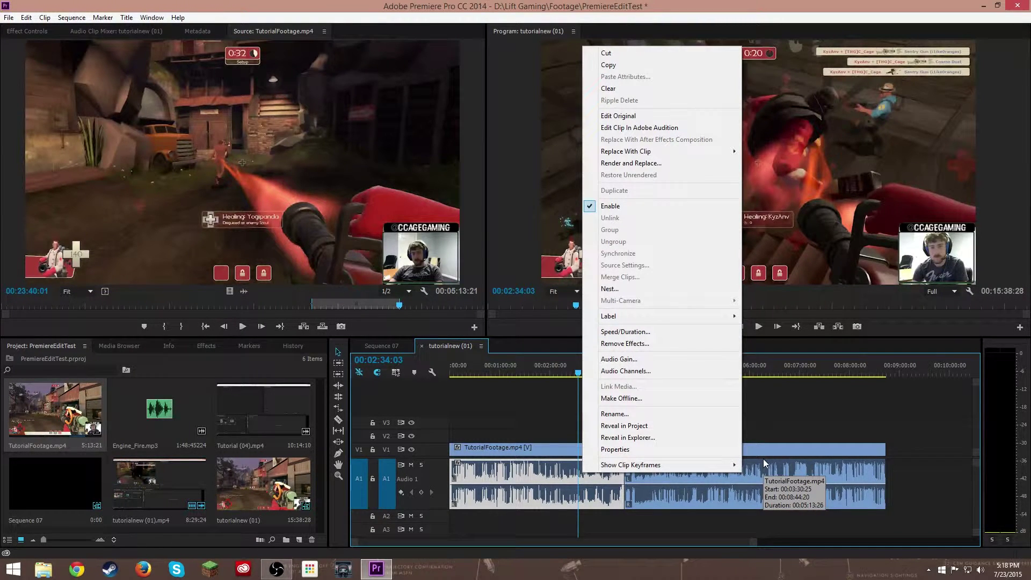
pyautogui.click(698, 358)
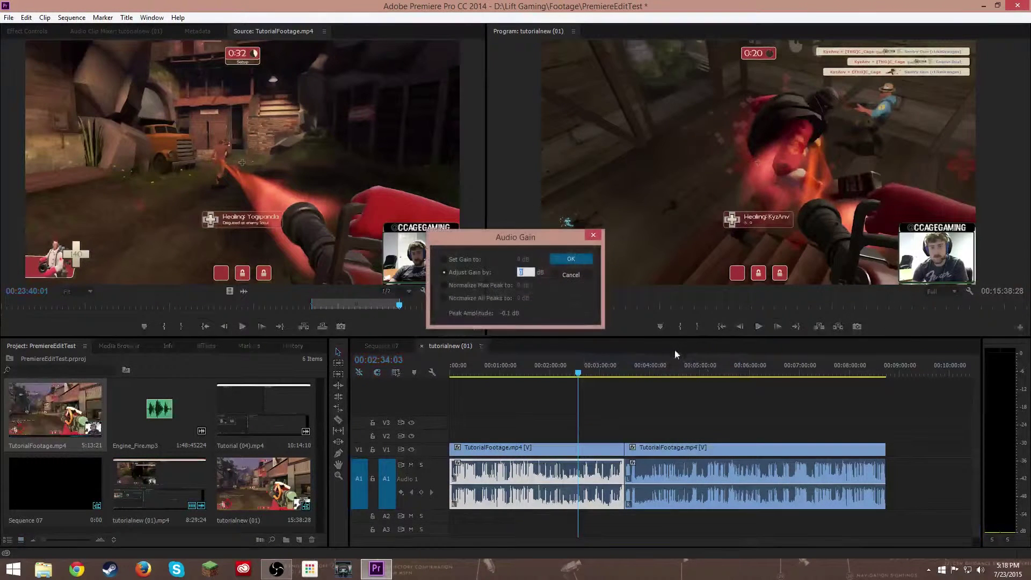
pyautogui.click(476, 286)
pyautogui.click(520, 287)
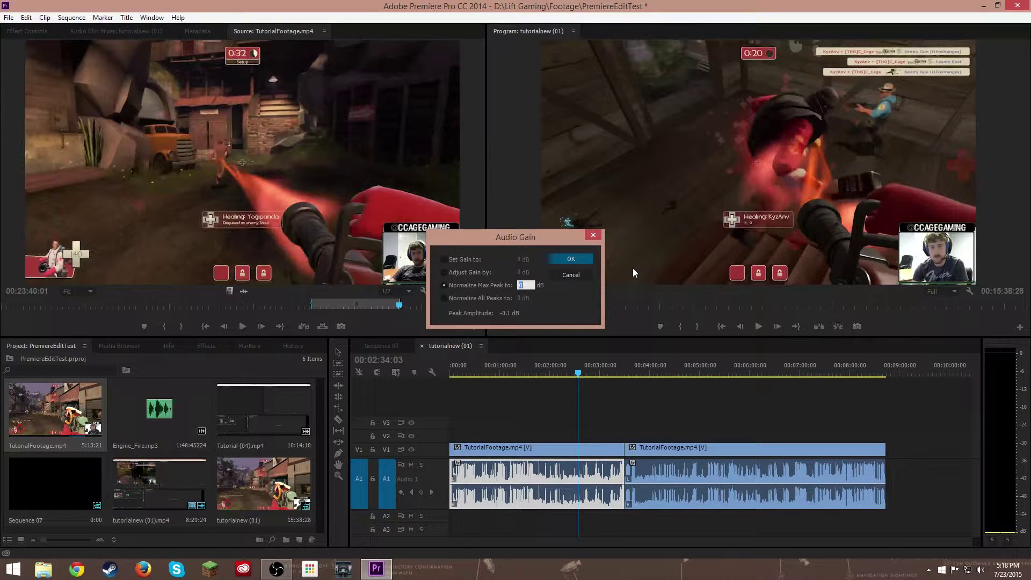
pyautogui.write('-6')
pyautogui.press('Return')
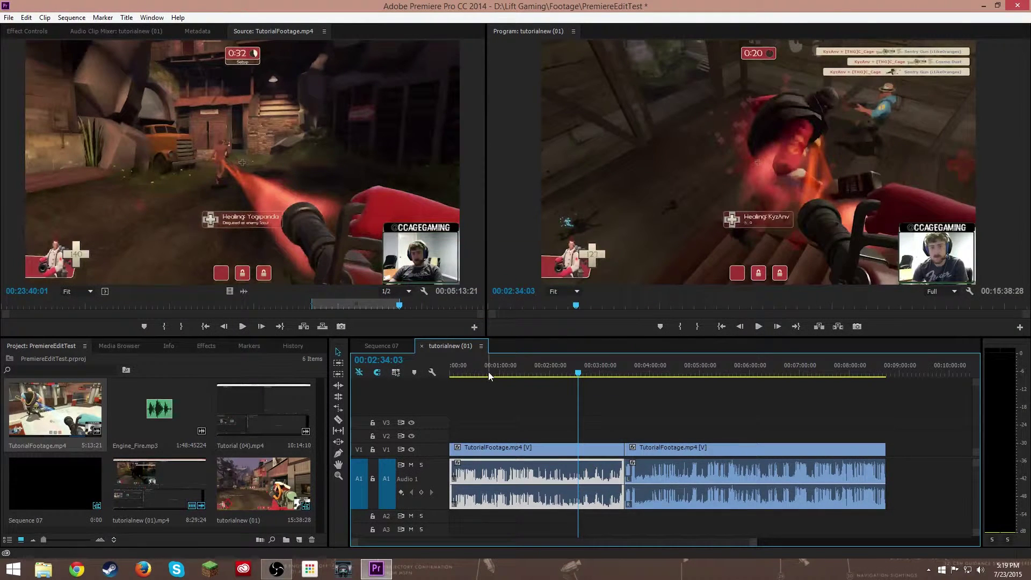
pyautogui.moveTo(488, 372); pyautogui.dragTo(504, 372)
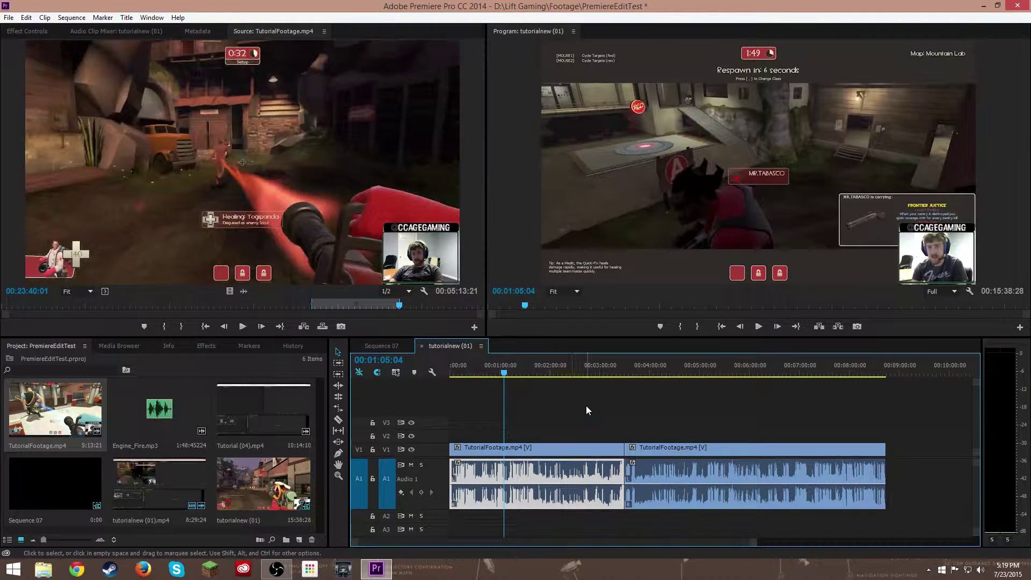
pyautogui.rightClick(572, 479)
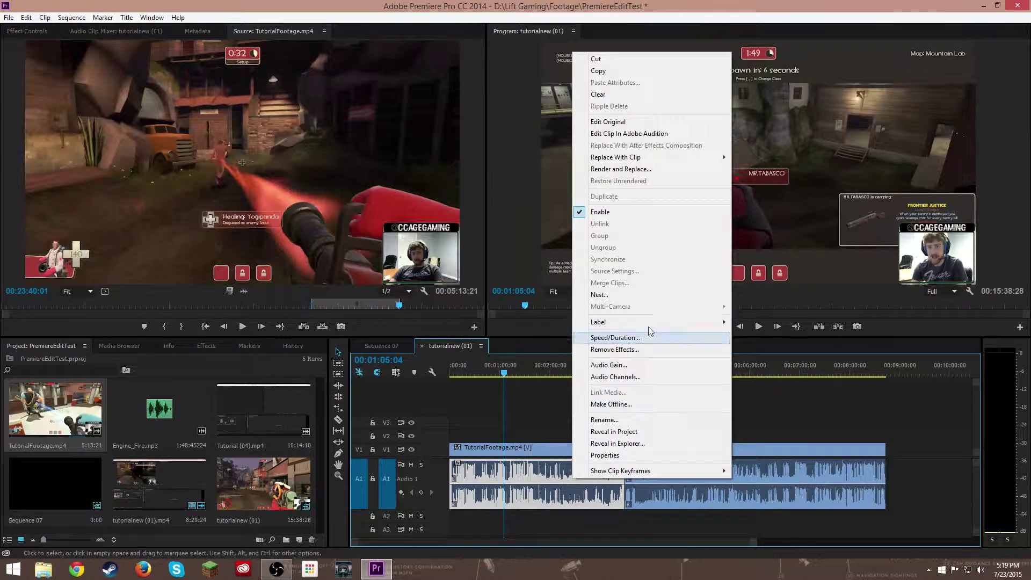
pyautogui.click(653, 365)
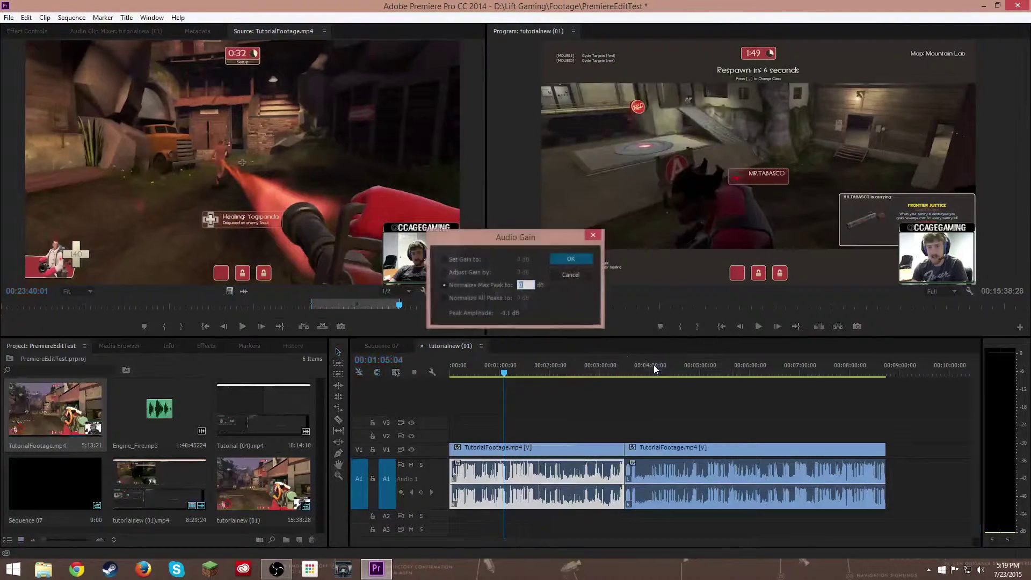
pyautogui.click(570, 276)
# Step: Set the source of the right audio channel to None for the first TutorialFootage.mp4 clip
pyautogui.rightClick(584, 453)
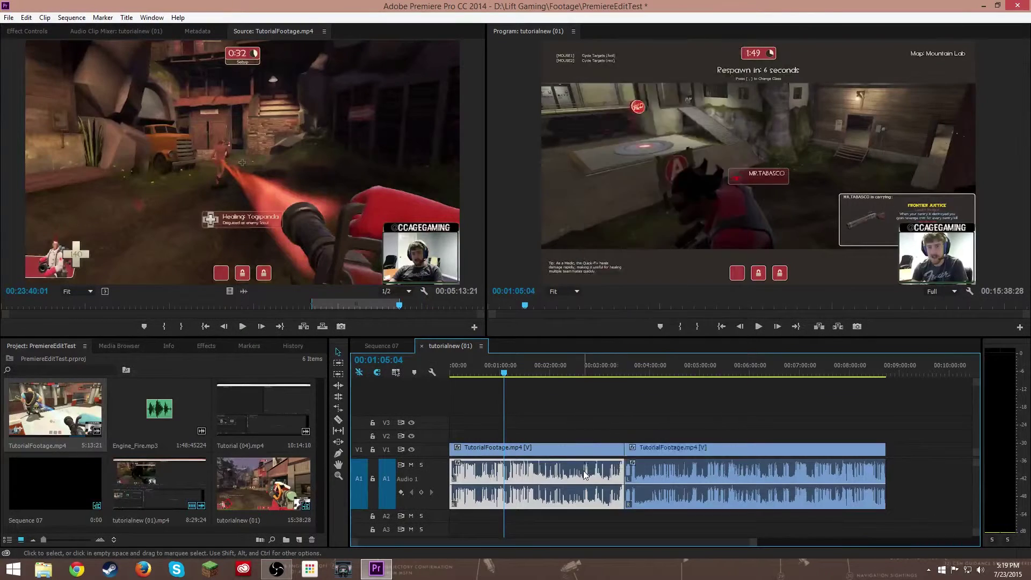
pyautogui.click(656, 370)
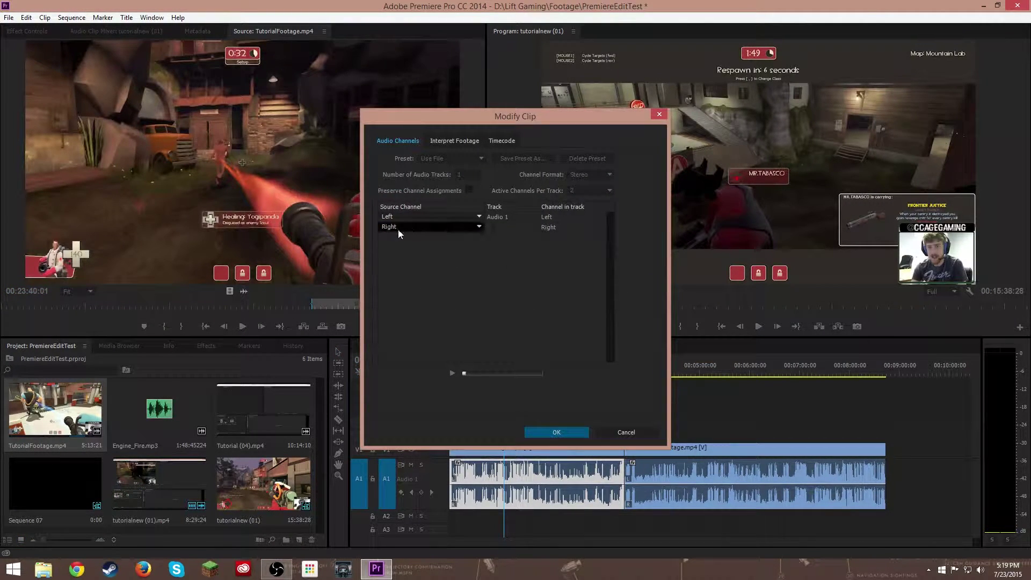
pyautogui.click(502, 217)
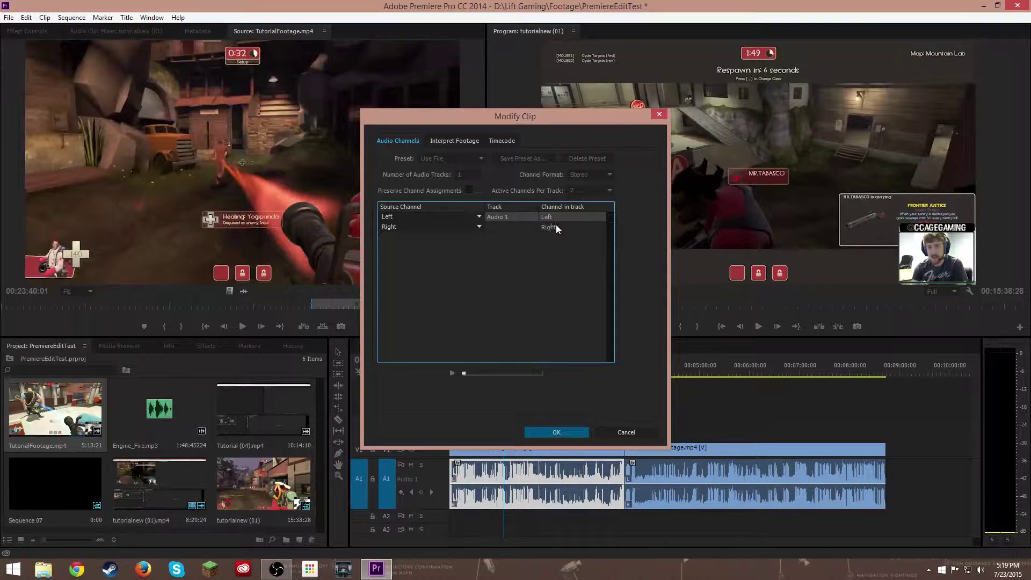
pyautogui.click(440, 227)
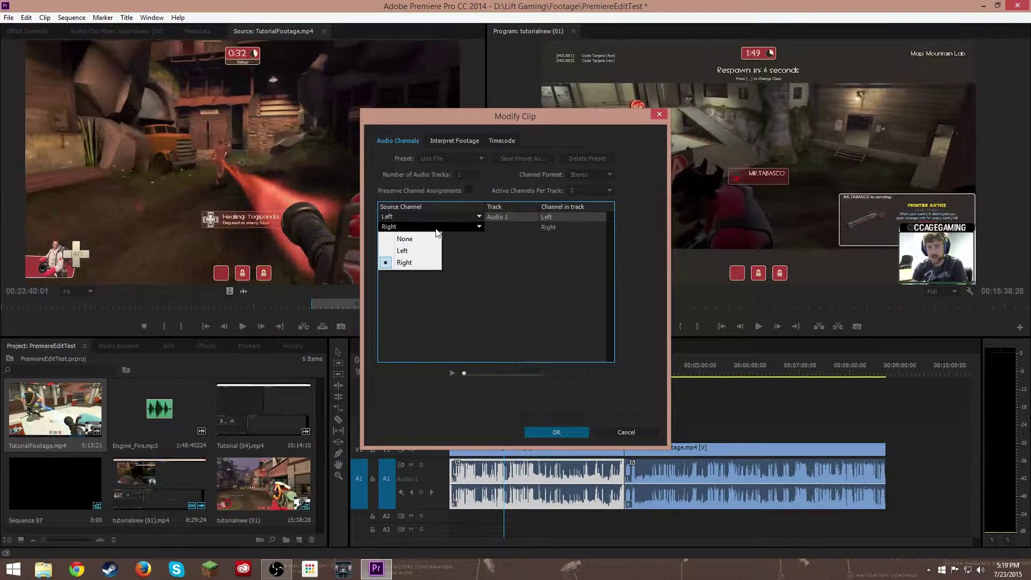
pyautogui.click(433, 239)
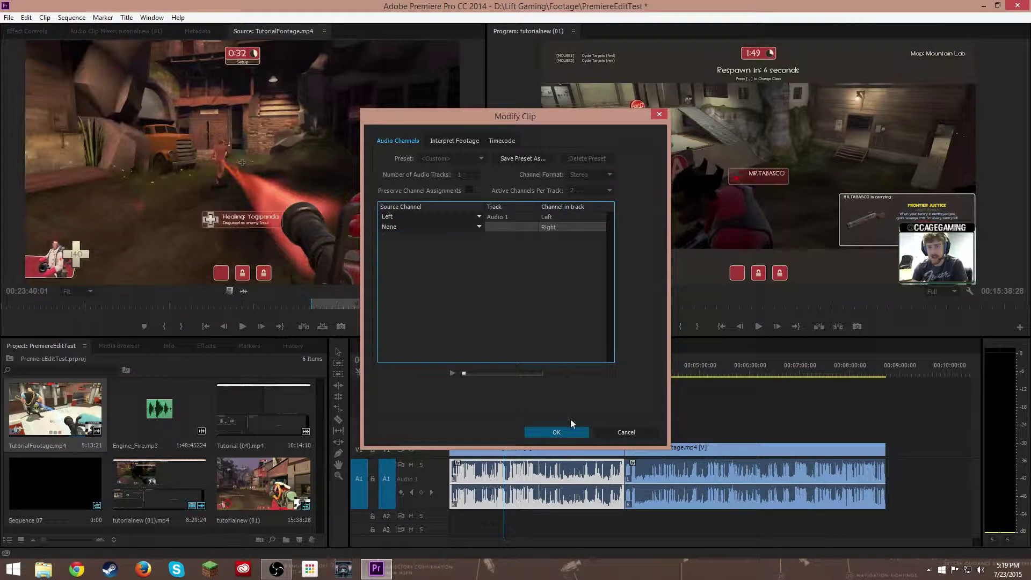
pyautogui.click(549, 430)
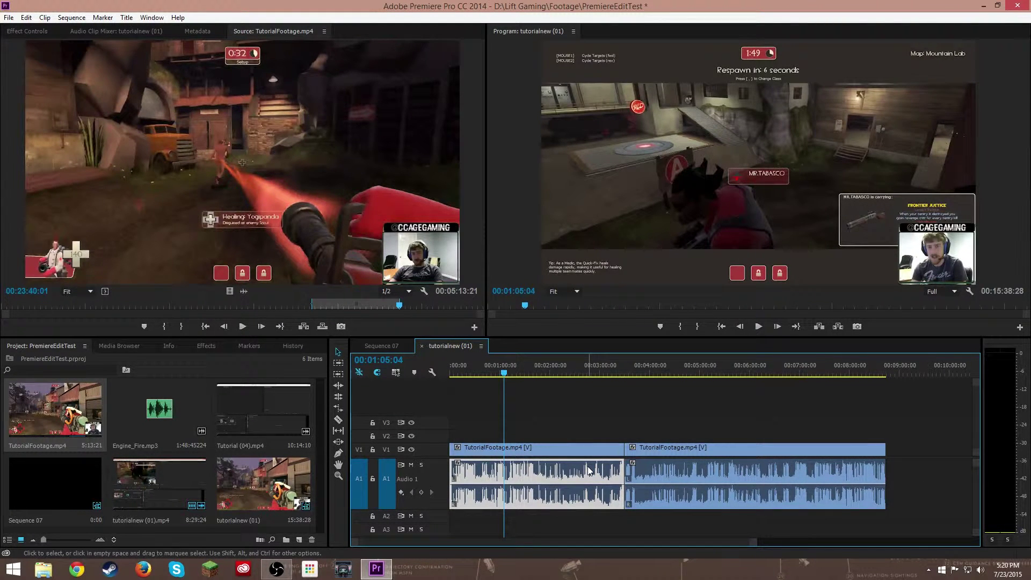
# Step: Delete the audio of both TutorialFootage.mp4 clips, keeping their video, and play a short part of the sequence
pyautogui.press('Delete')
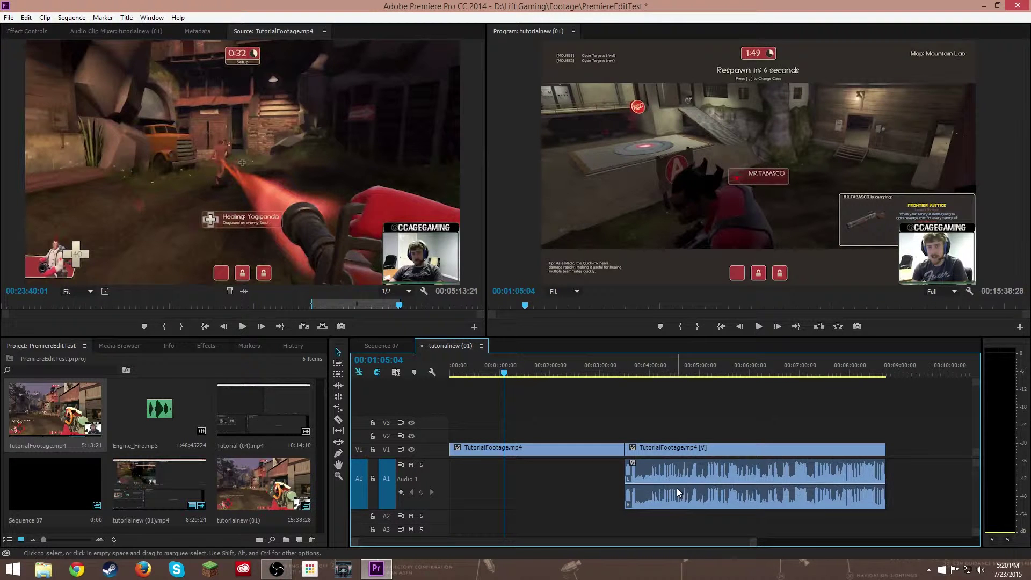
pyautogui.keyDown('alt'); pyautogui.click(692, 470); pyautogui.keyUp('alt')
pyautogui.press('Delete')
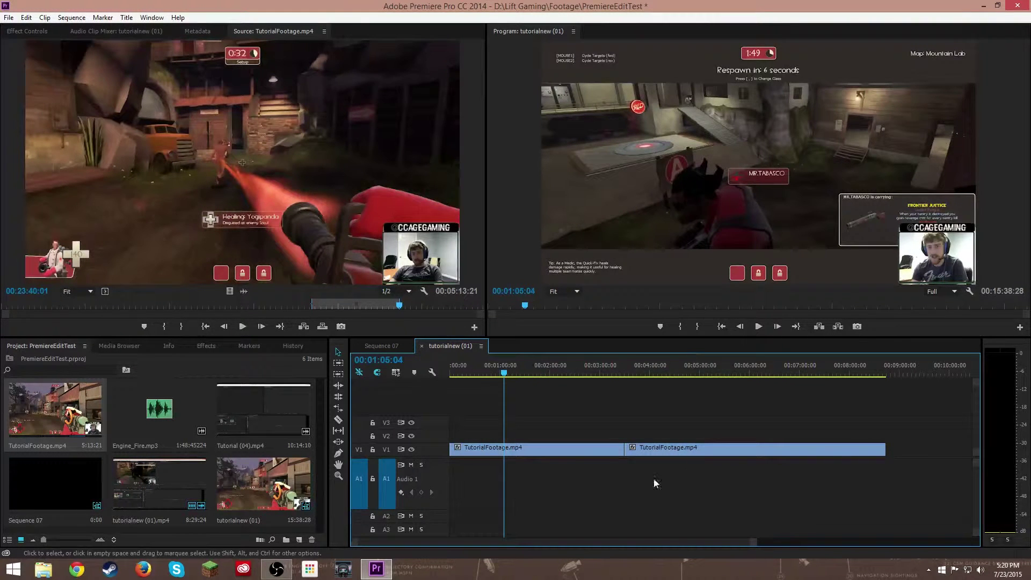
pyautogui.press('space')
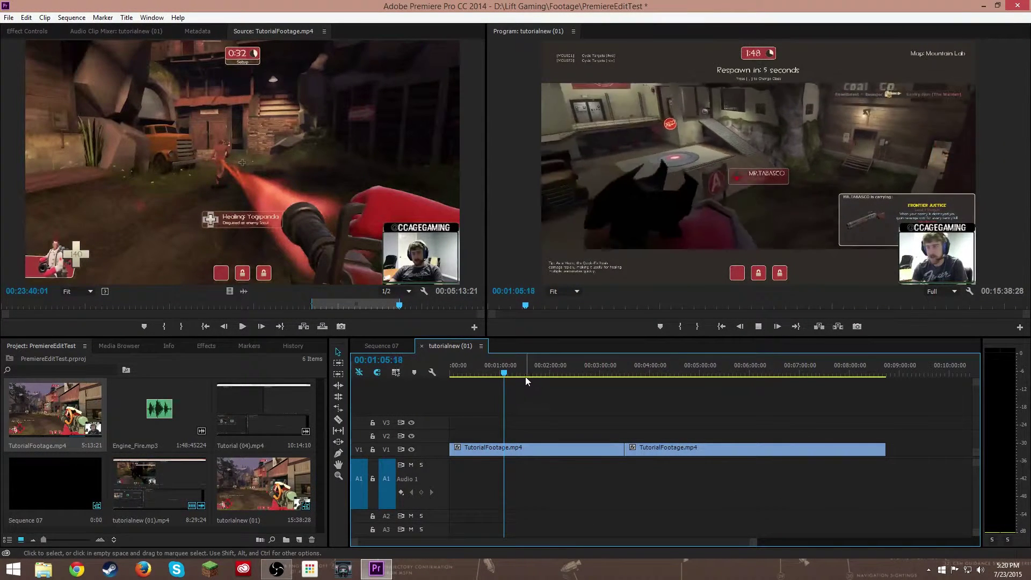
pyautogui.press('space')
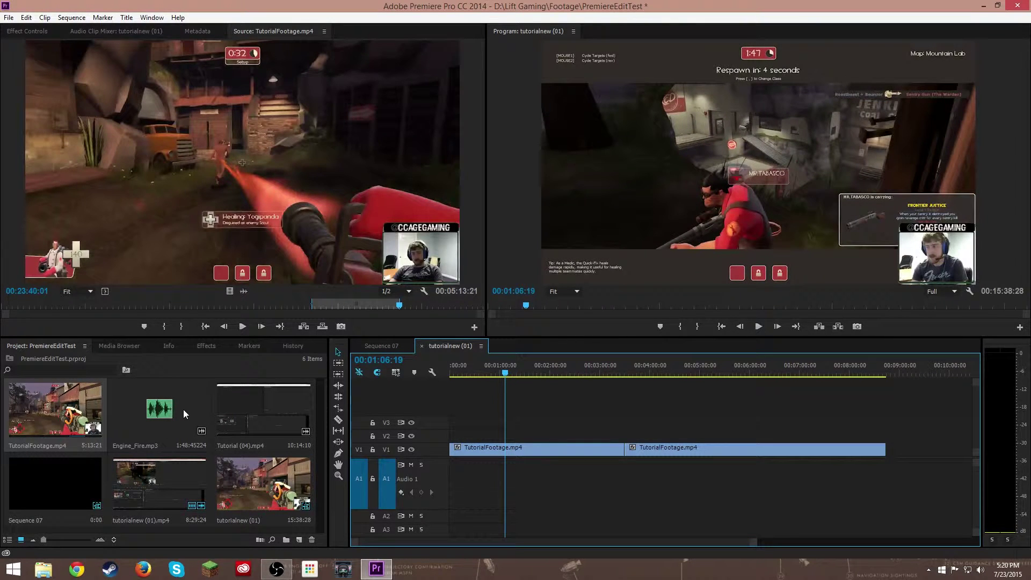
# Step: Load Engine_Fire.mp3 as the source clip and extend its marked range from the very beginning to the end of the track
pyautogui.doubleClick(166, 423)
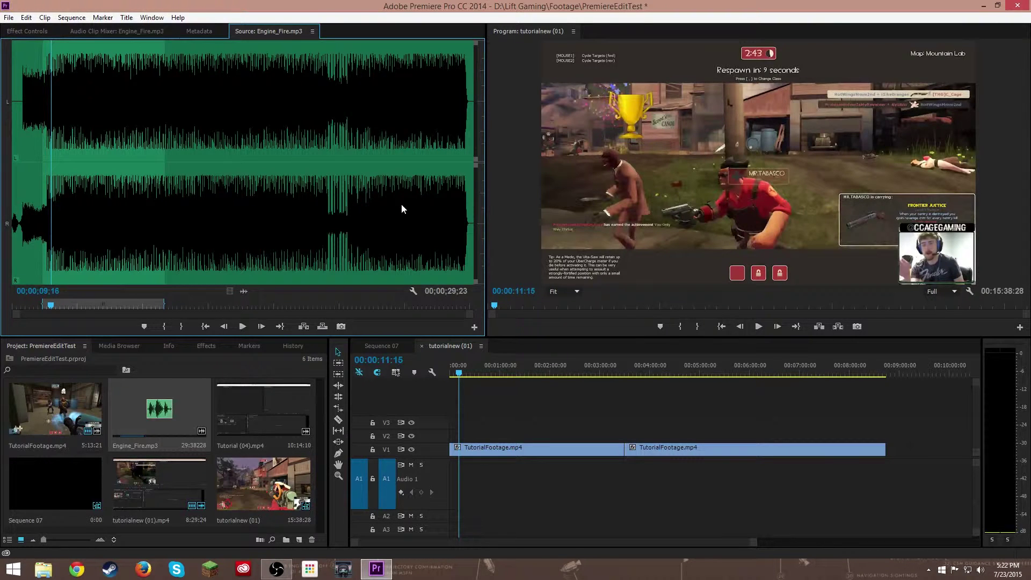
pyautogui.press('Home')
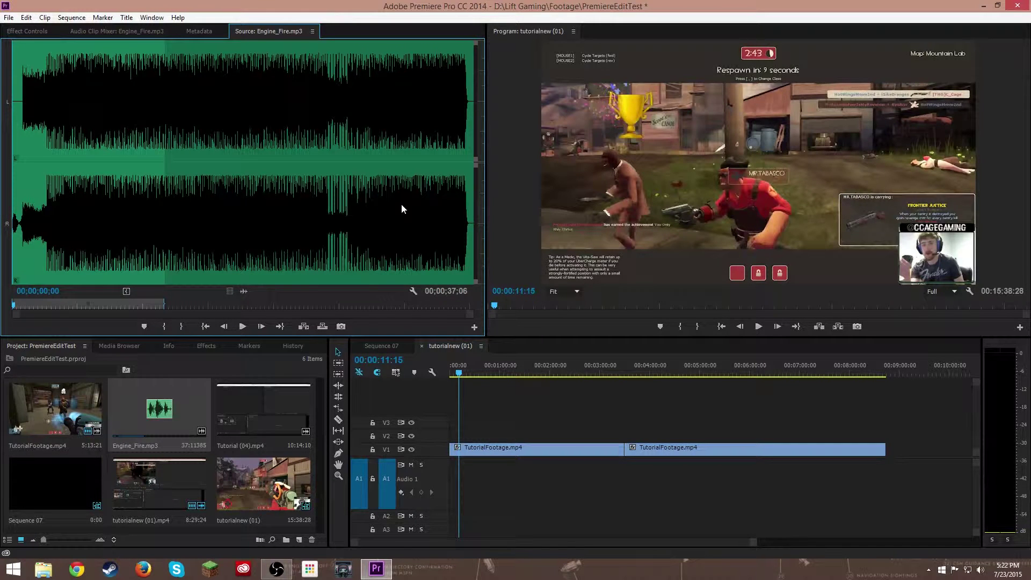
pyautogui.press('End')
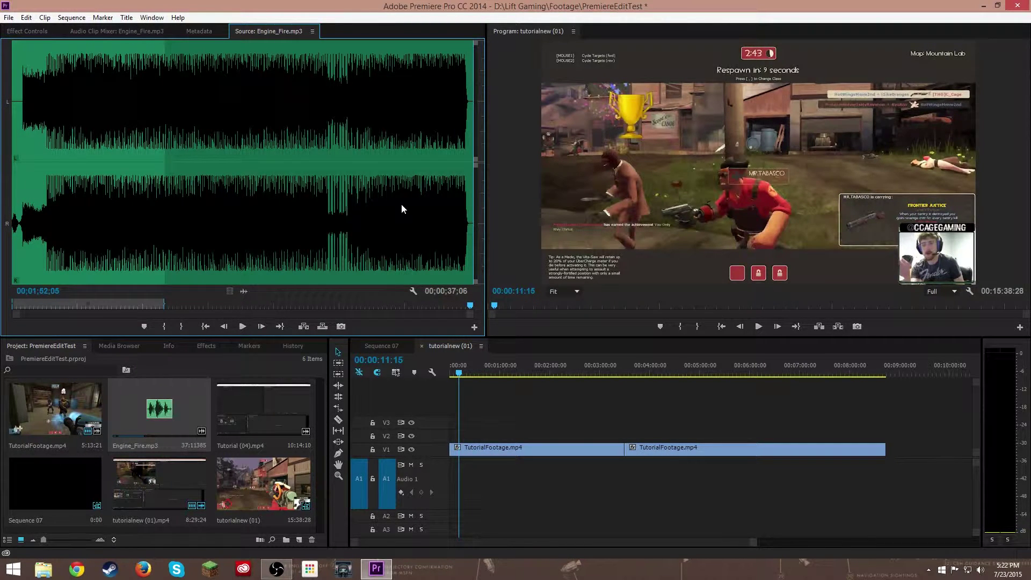
pyautogui.press('o')
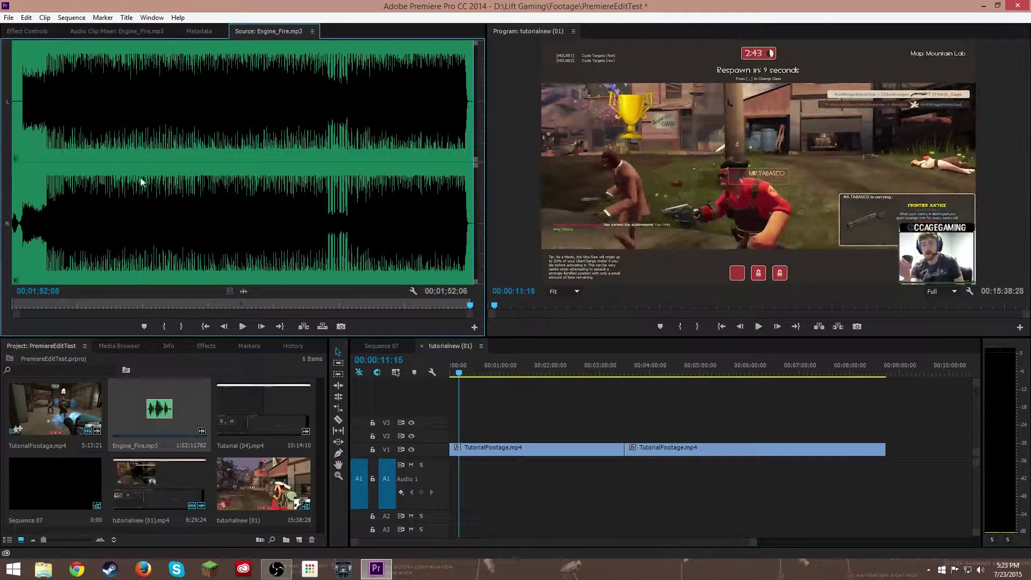
# Step: Overwrite Engine_Fire.mp3 onto track A1 at the start of the sequence and return the playhead to the beginning
pyautogui.click(492, 378)
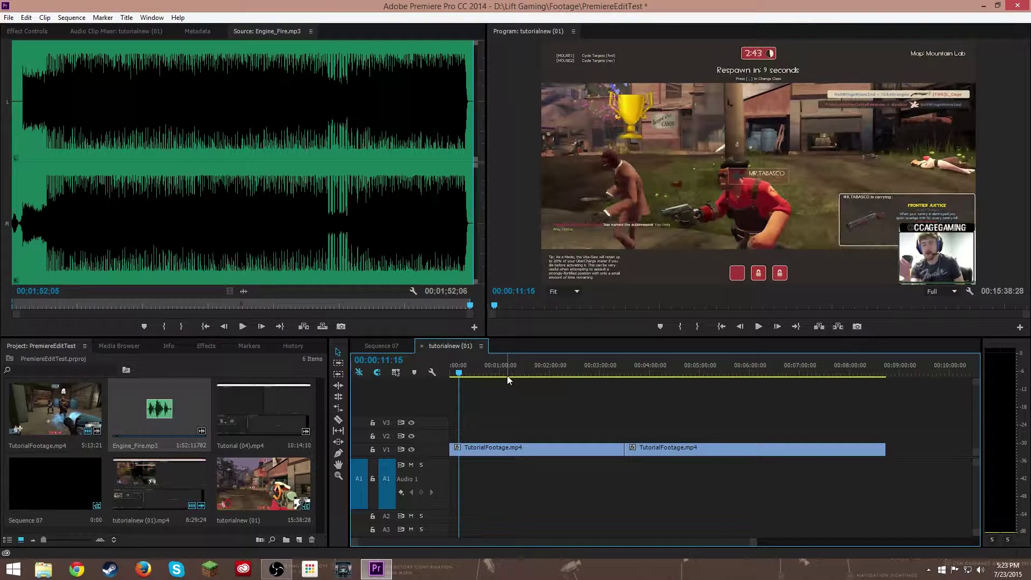
pyautogui.press('Home')
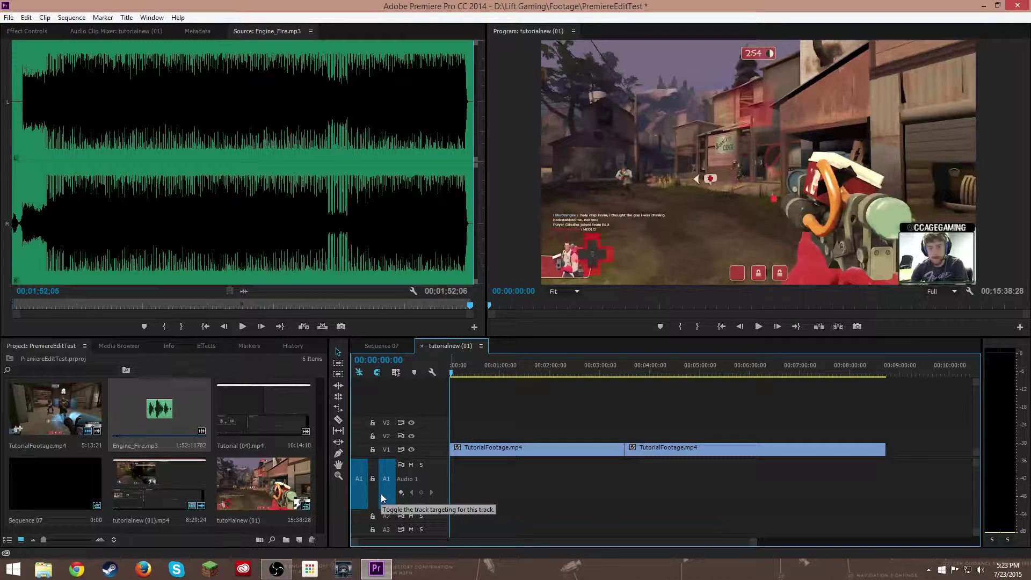
pyautogui.press('.')
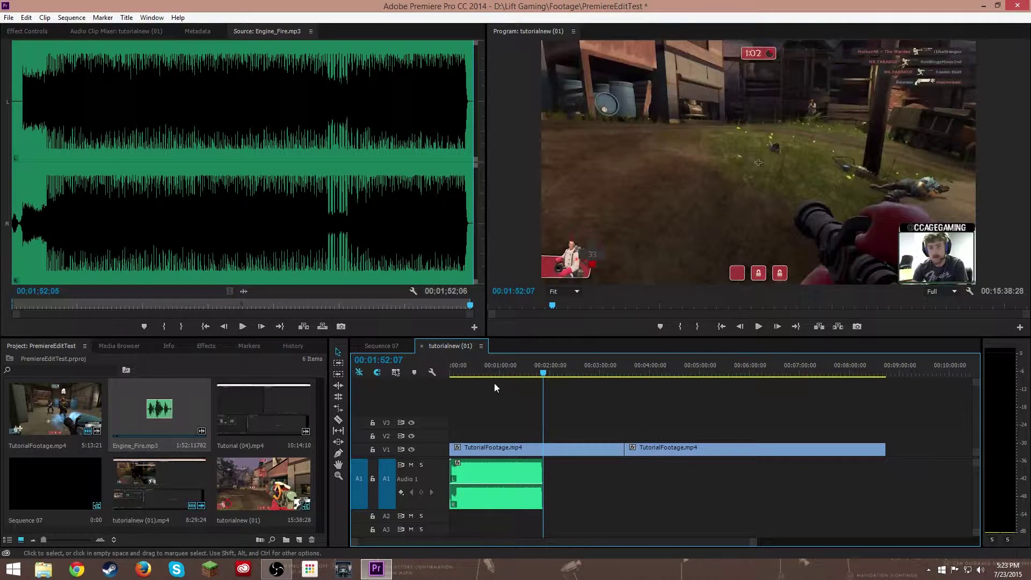
pyautogui.moveTo(476, 375); pyautogui.dragTo(447, 373)
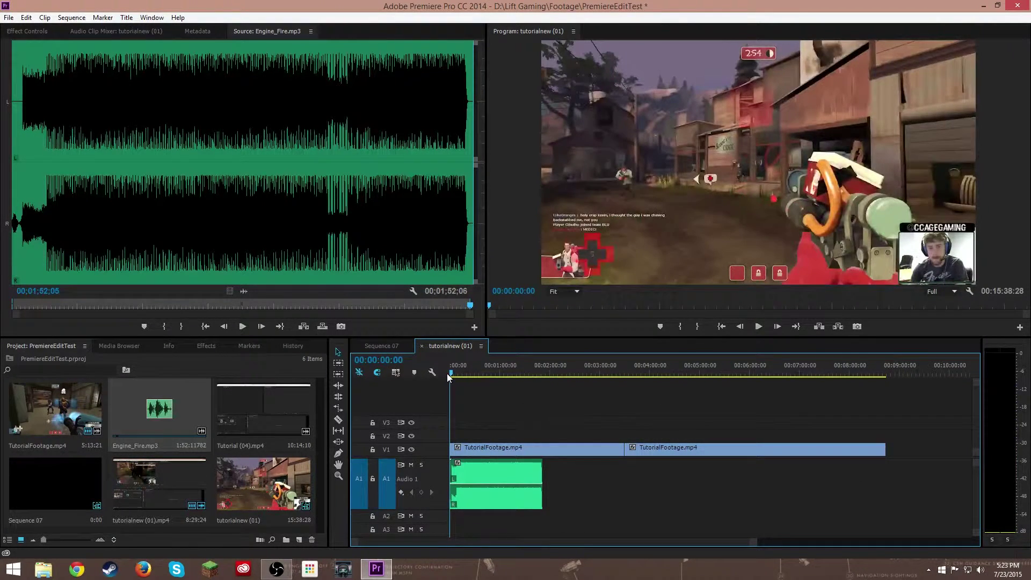
# Step: Play the sequence's opening, lower the Engine_Fire.mp3 clip's volume on A1 to about -8.4 dB, and play on to compare
pyautogui.press('space')
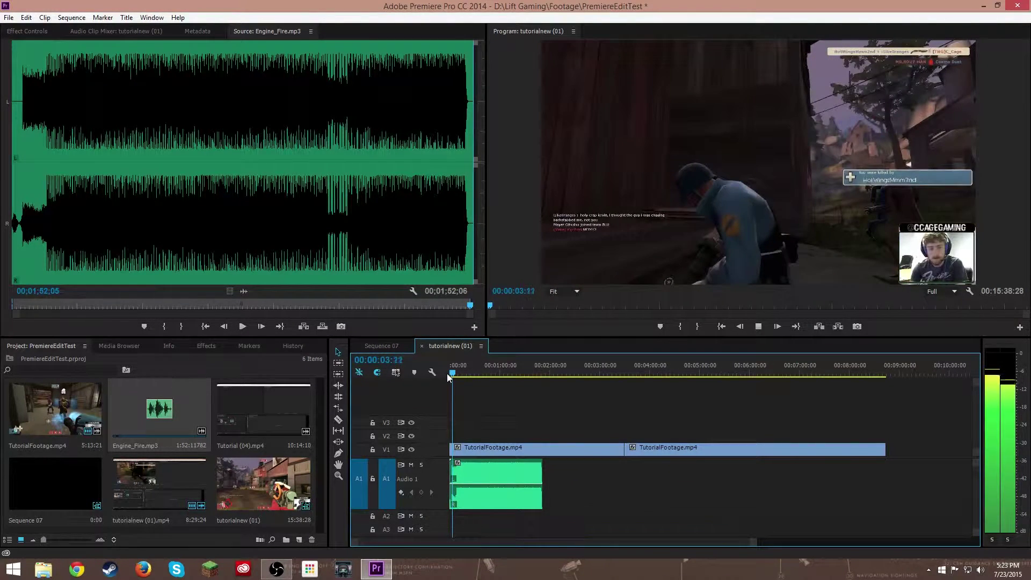
pyautogui.press('space')
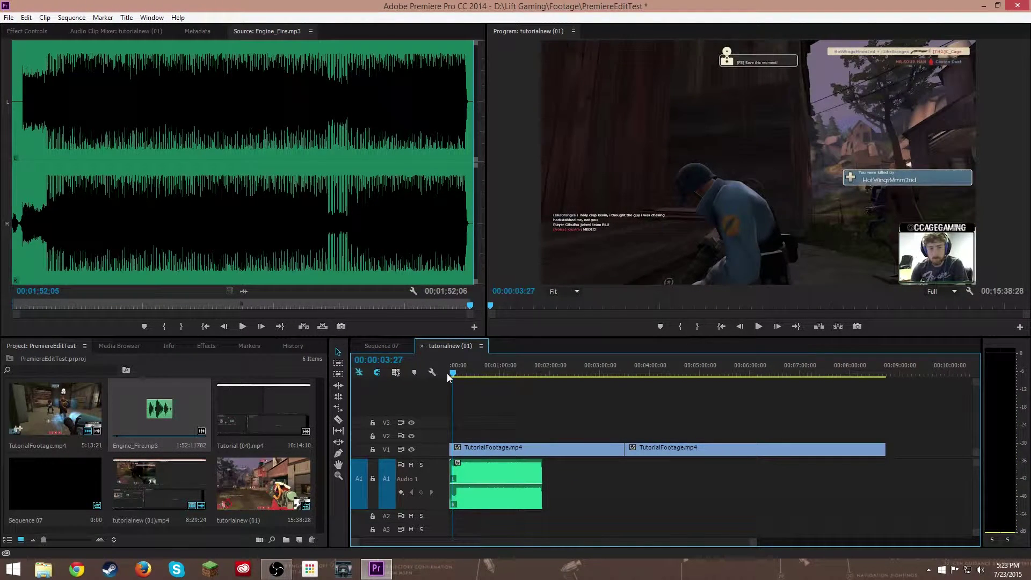
pyautogui.click(494, 486)
pyautogui.moveTo(497, 487)
pyautogui.mouseDown()
pyautogui.moveTo(497, 496)
pyautogui.moveTo(498, 462)
pyautogui.moveTo(498, 497)
pyautogui.mouseUp()
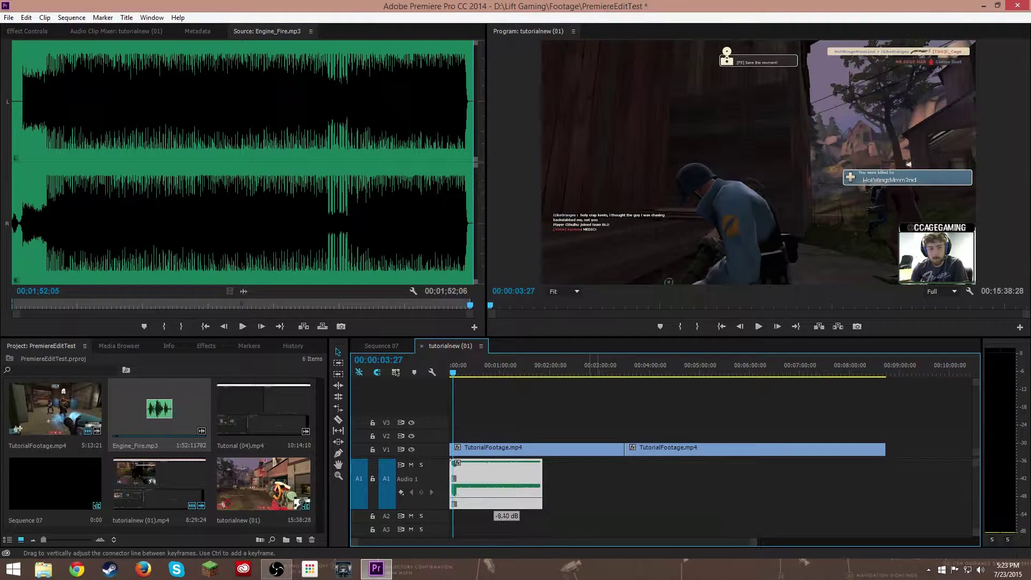
pyautogui.press('space')
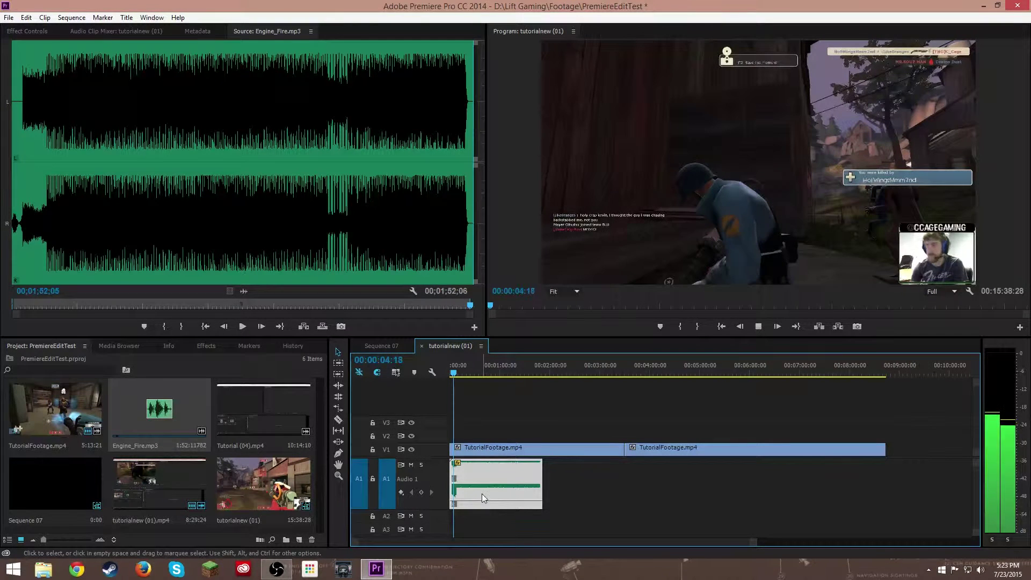
pyautogui.press('space')
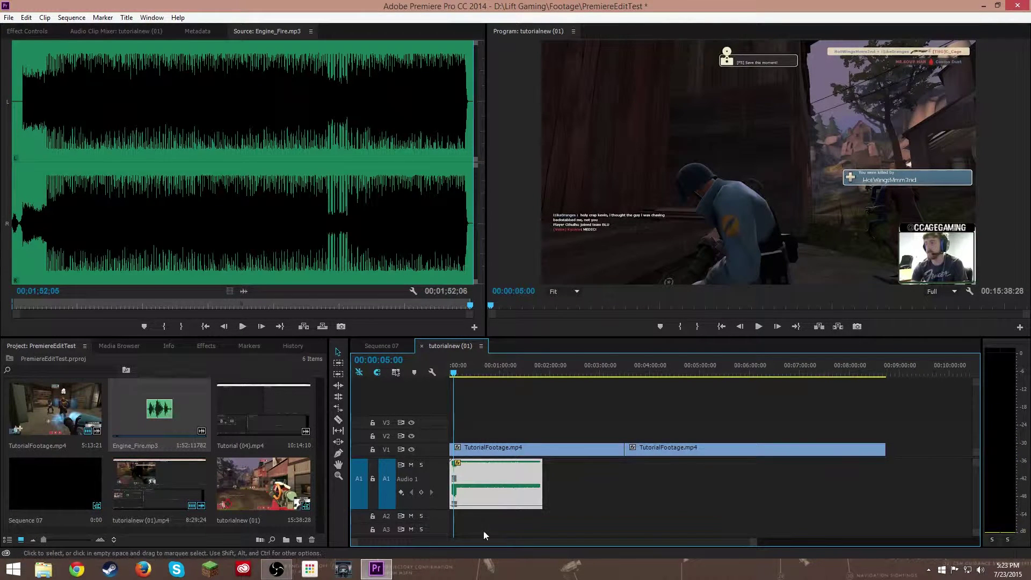
# Step: Play a little more, try the Engine_Fire.mp3 volume at 6.02 dB, and bring it back to about its original level
pyautogui.press('space')
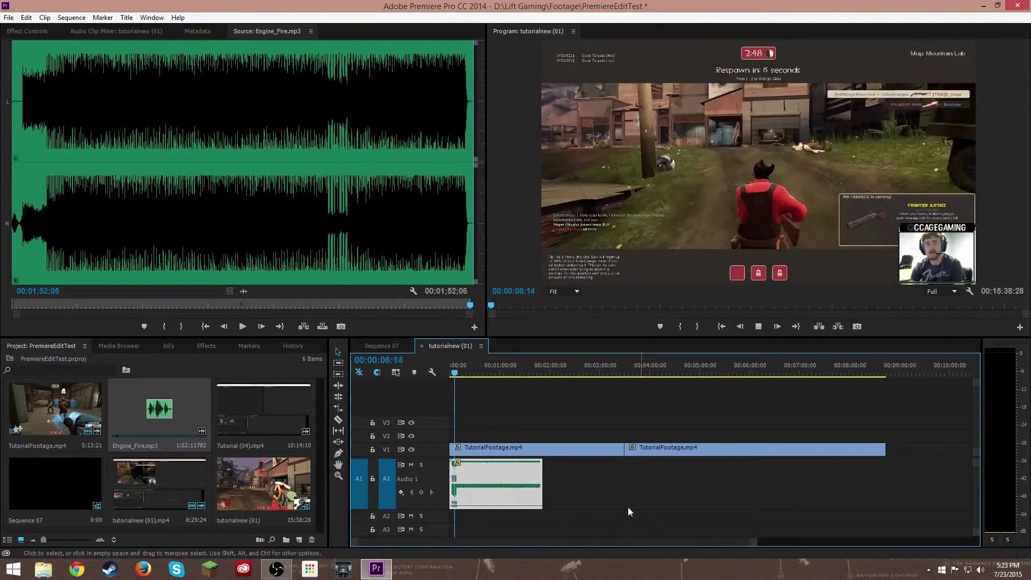
pyautogui.press('space')
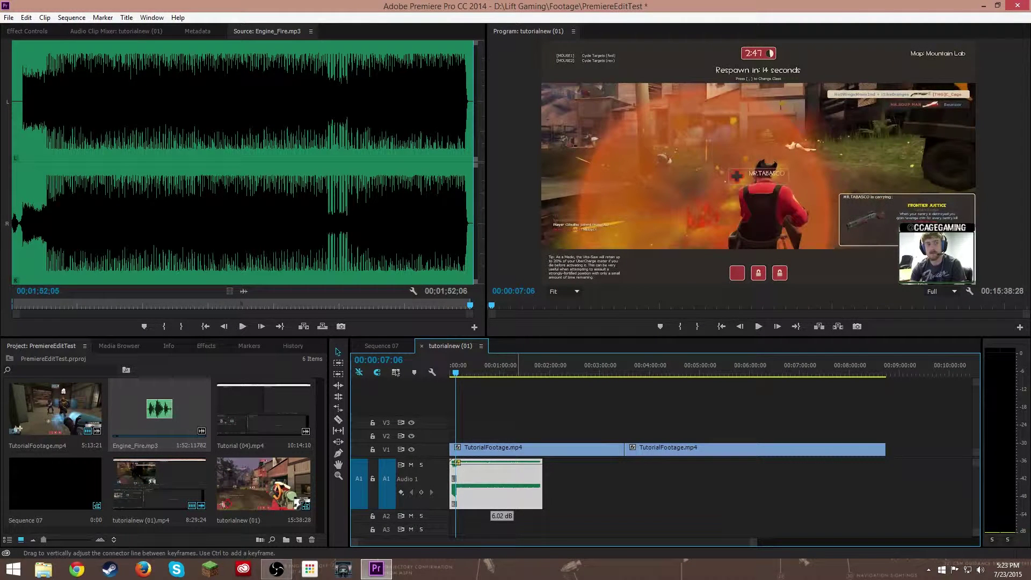
pyautogui.moveTo(495, 465); pyautogui.dragTo(495, 486)
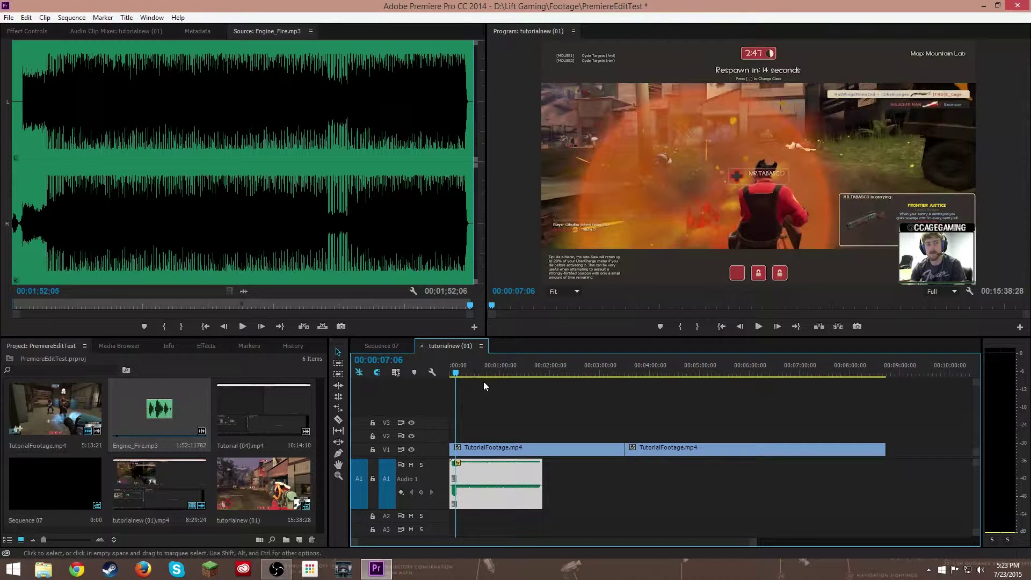
# Step: Fade in Engine_Fire.mp3 with two volume keyframes, one at minimum at the clip's start and one at normal level at 00:00:56:03
pyautogui.keyDown('ctrl'); pyautogui.click(473, 486); pyautogui.keyUp('ctrl')
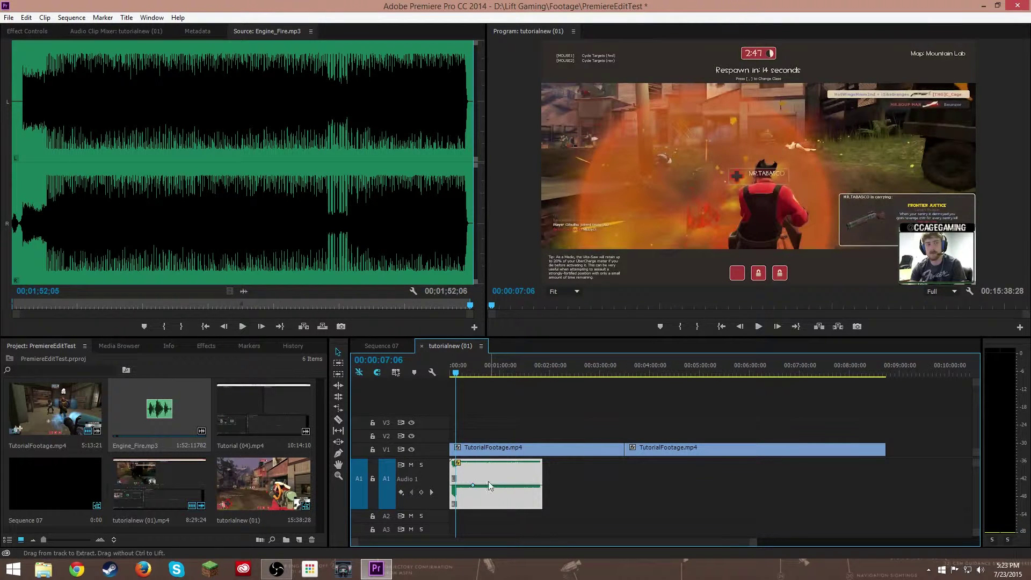
pyautogui.click(498, 374)
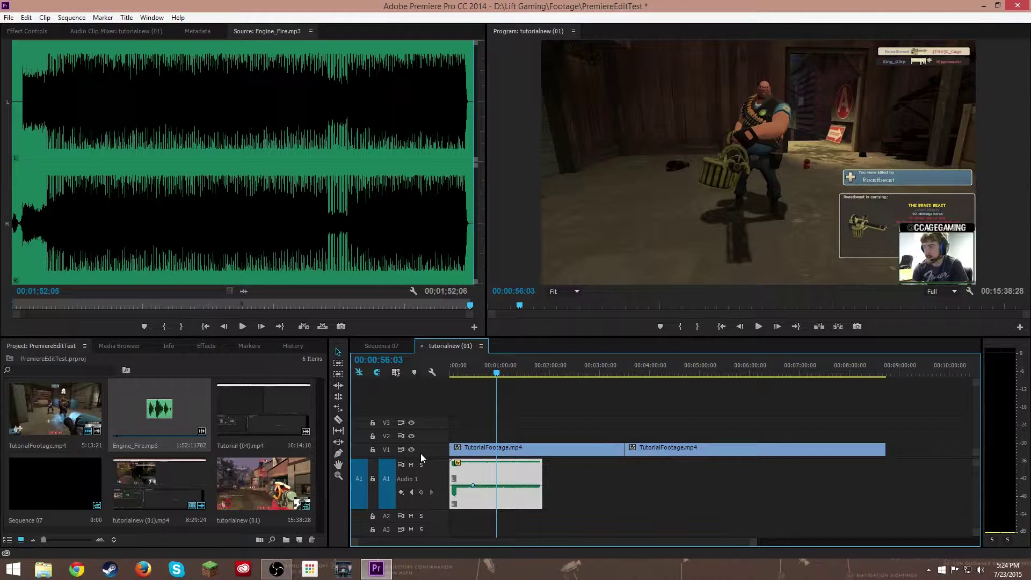
pyautogui.hotkey('ctrl', 's')
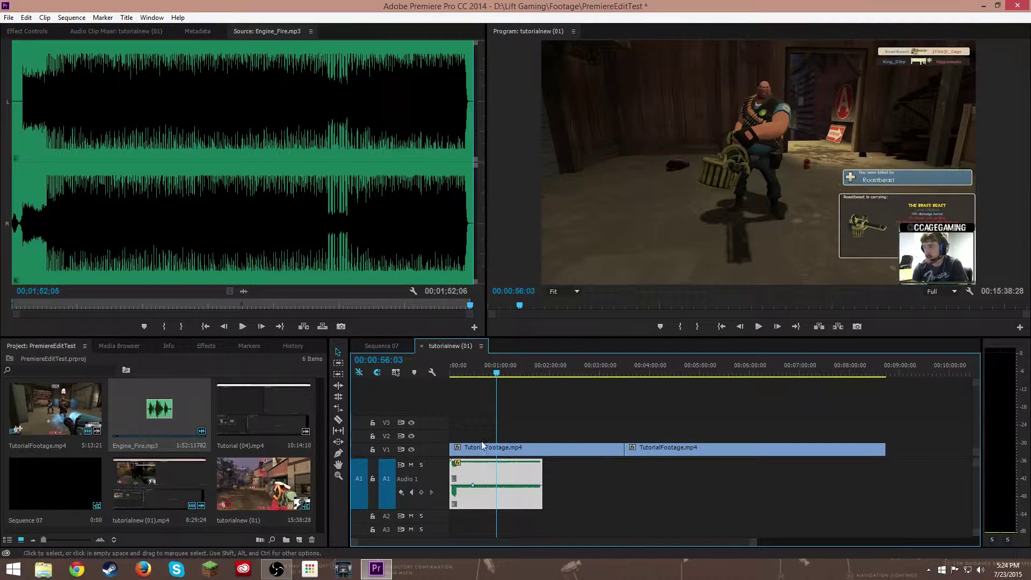
pyautogui.keyDown('ctrl'); pyautogui.click(496, 486); pyautogui.keyUp('ctrl')
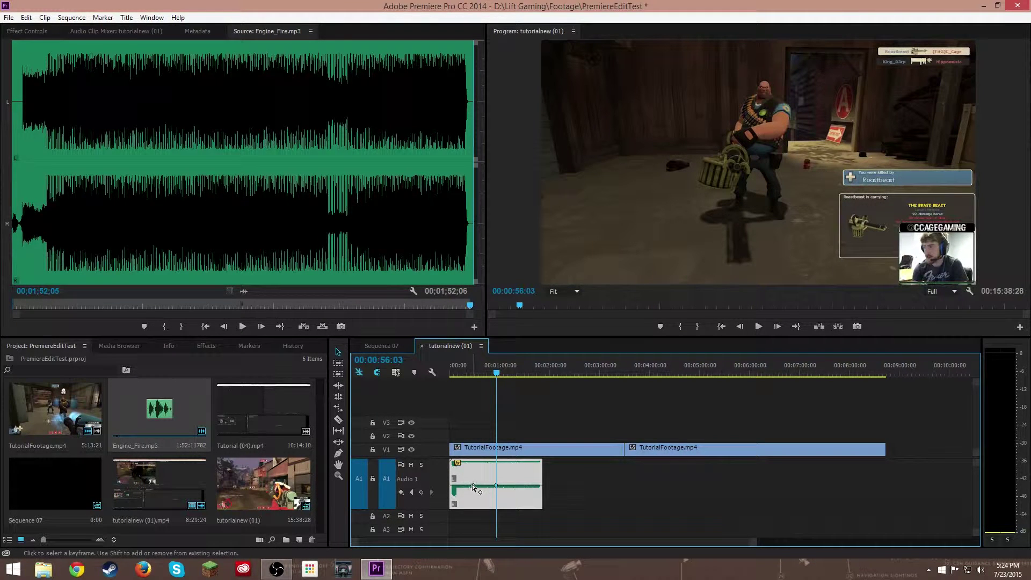
pyautogui.moveTo(473, 487); pyautogui.dragTo(451, 505)
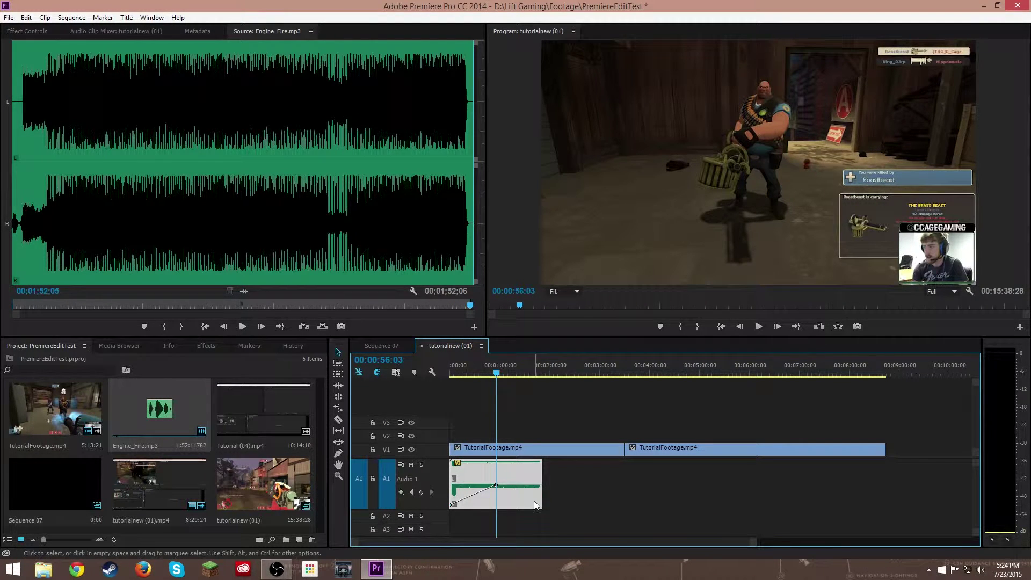
# Step: Play about ten seconds from the start of the sequence to check the music's fade-in
pyautogui.press('Home')
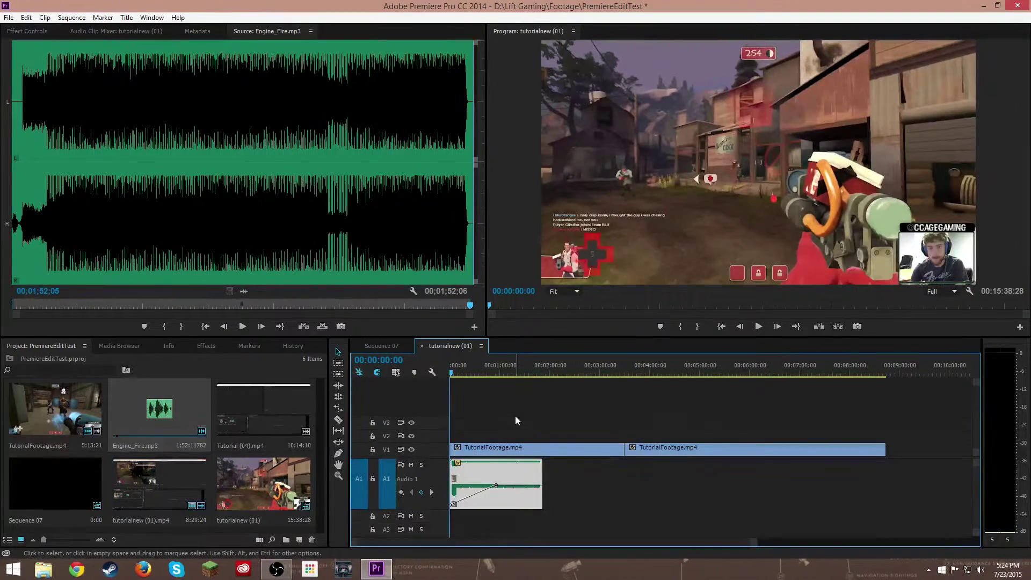
pyautogui.press('space')
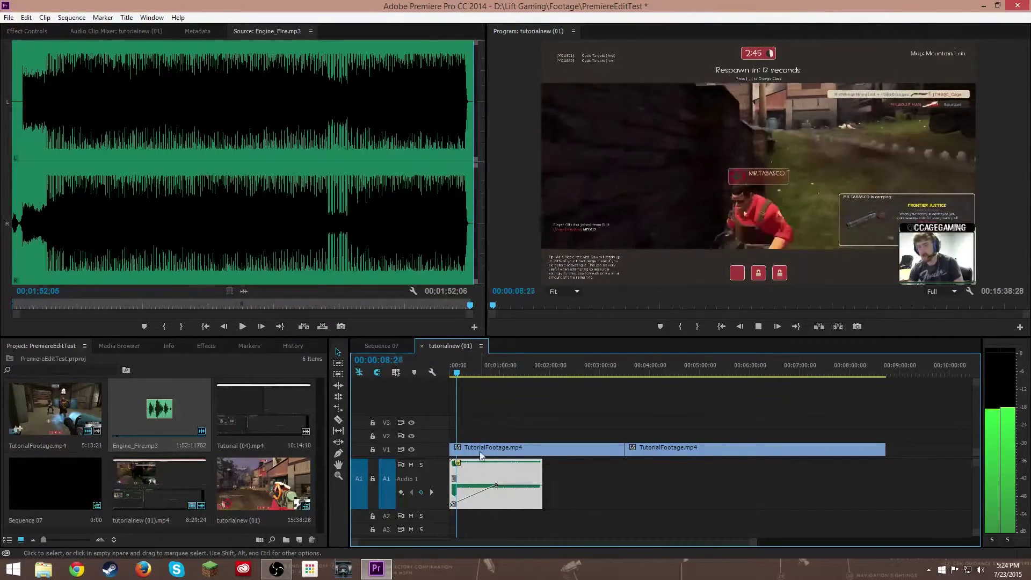
pyautogui.press('space')
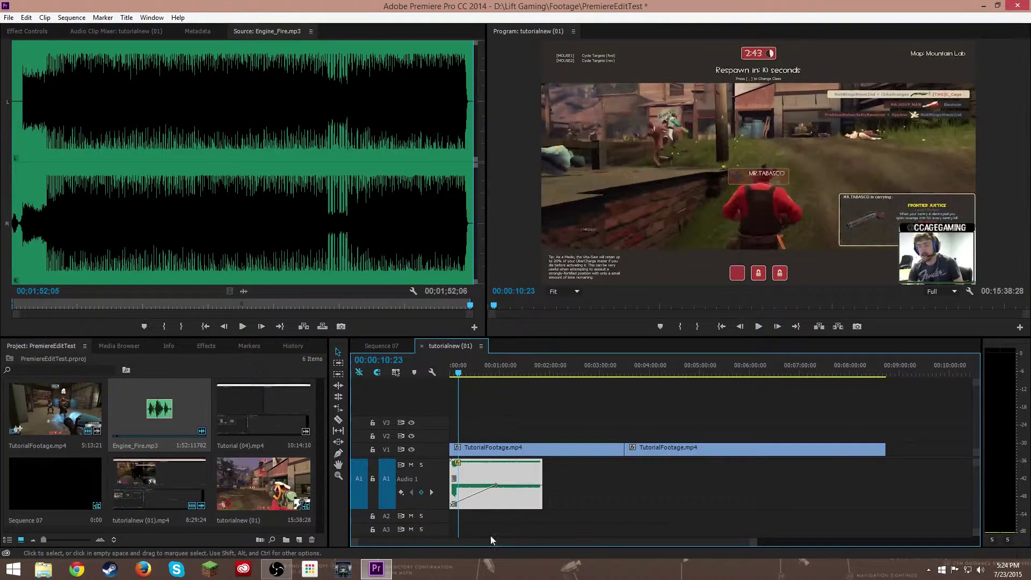
# Step: Add a third volume keyframe to Engine_Fire.mp3 at about 1:25 and lower it to the minimum to create a fade-out
pyautogui.scroll(6, 471, 501)
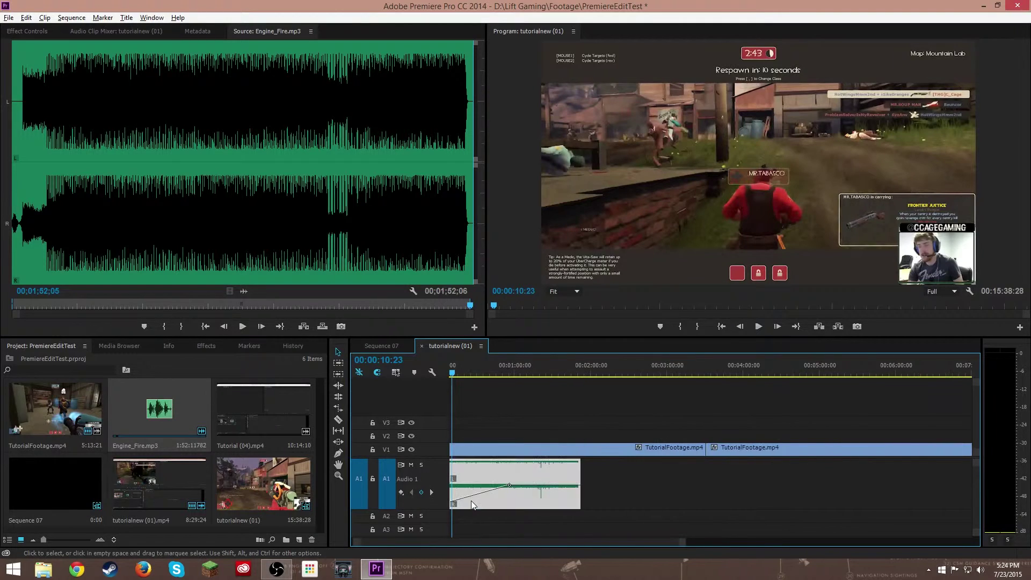
pyautogui.press('alt')
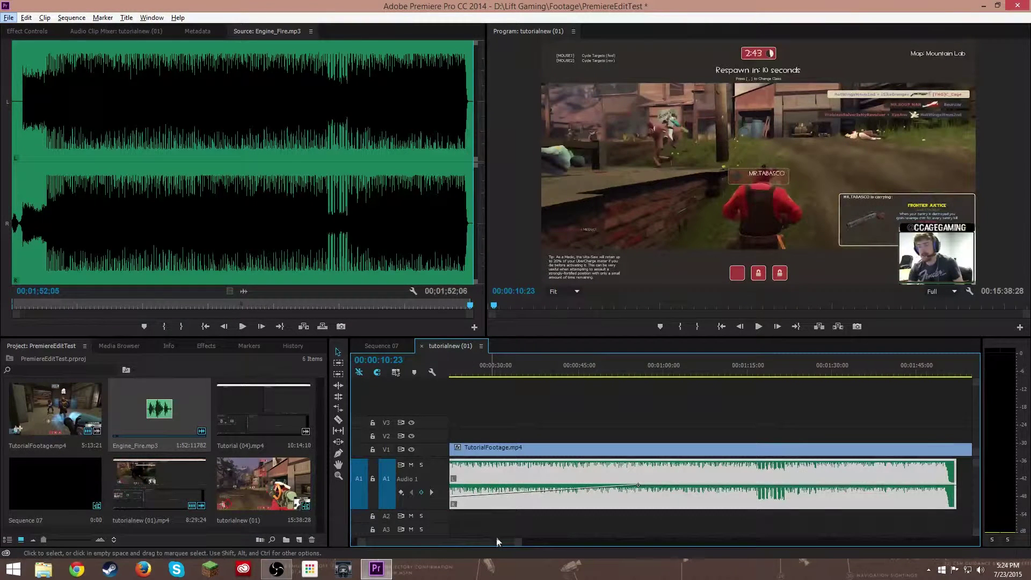
pyautogui.press('alt')
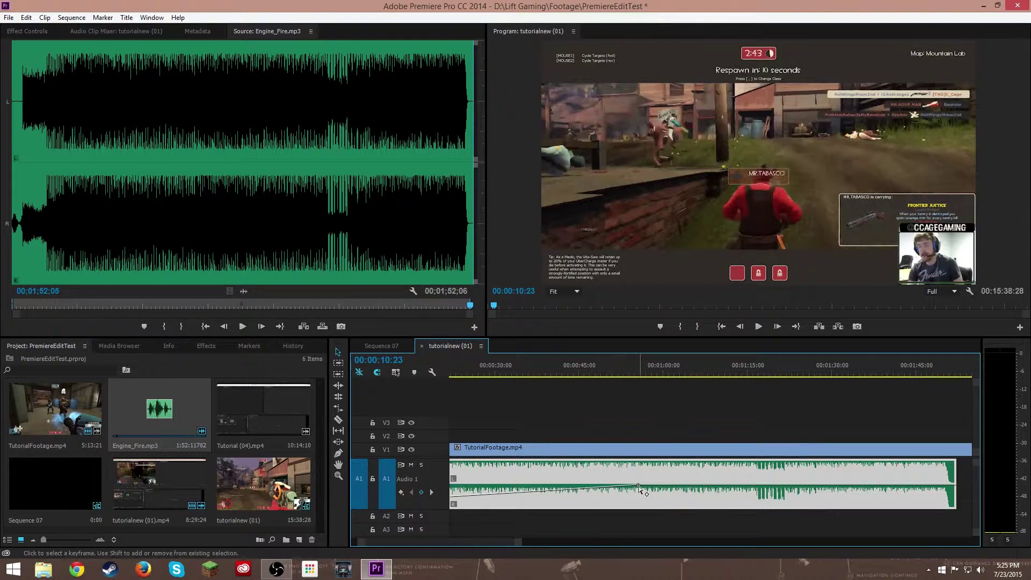
pyautogui.moveTo(638, 488)
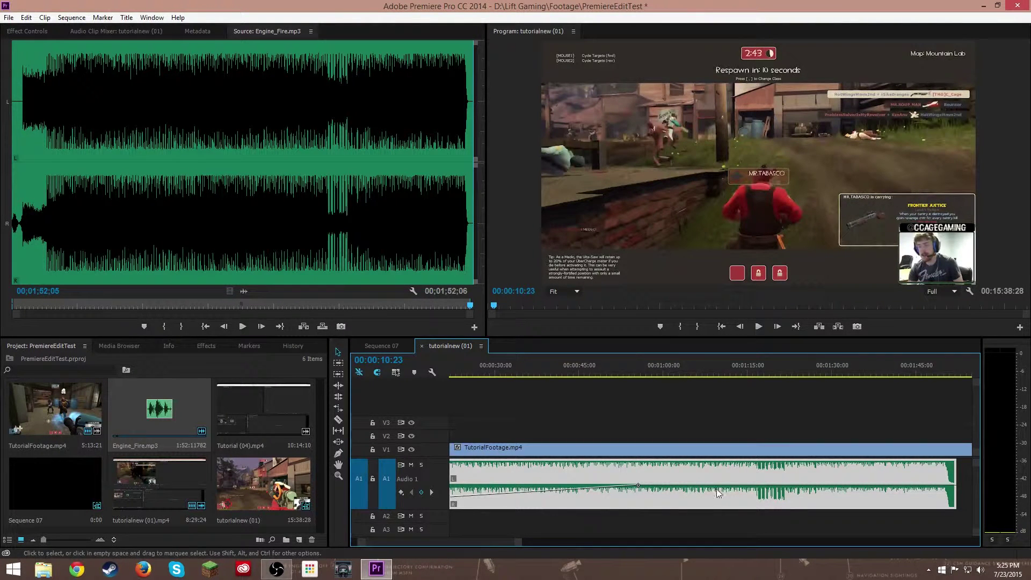
pyautogui.keyDown('ctrl'); pyautogui.click(791, 485); pyautogui.keyUp('ctrl')
pyautogui.moveTo(791, 487); pyautogui.dragTo(801, 530)
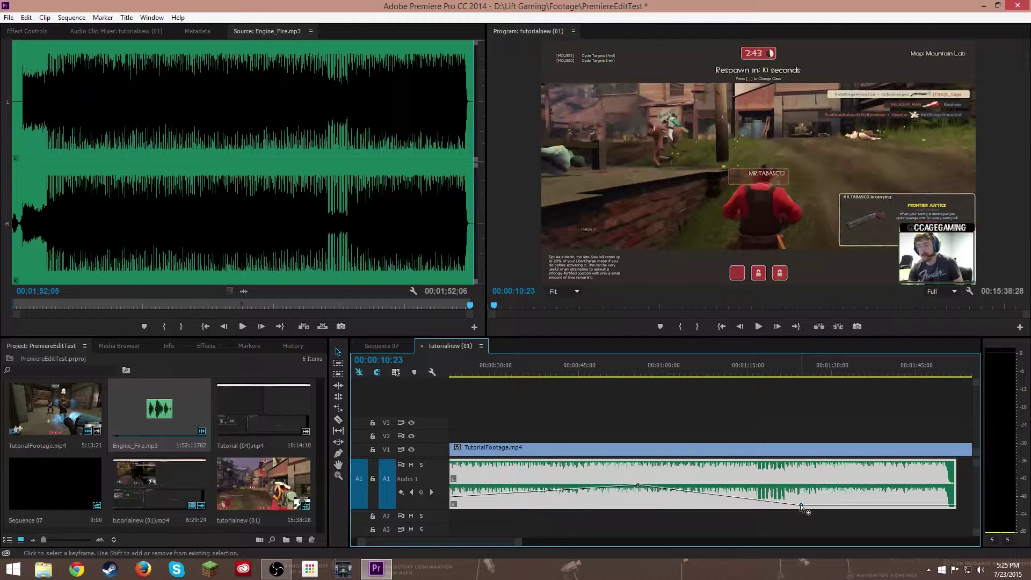
pyautogui.keyDown('alt'); pyautogui.scroll(-4, 627, 422); pyautogui.keyUp('alt')
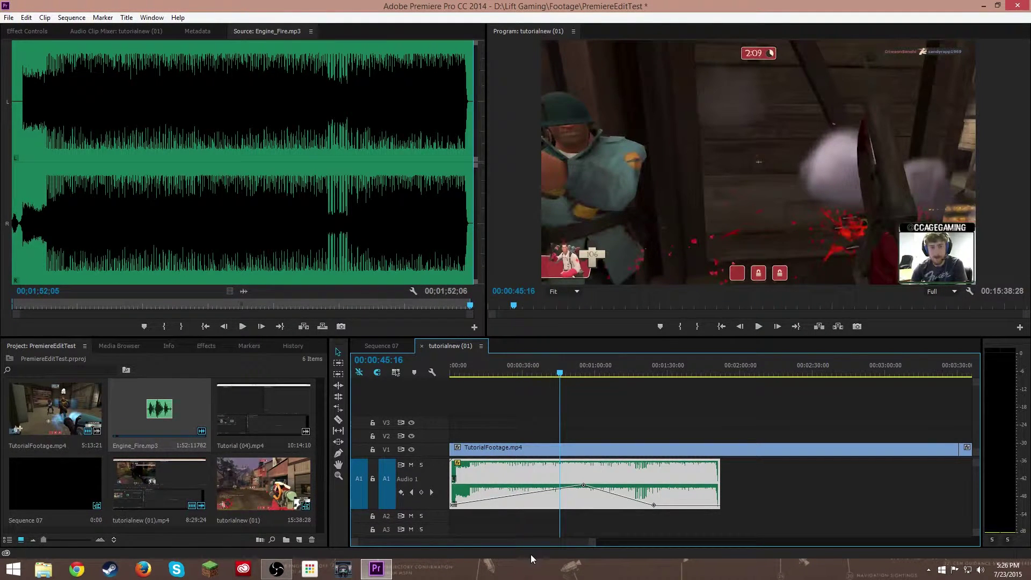
# Step: Place the playhead at 00:00:23:11 and split the Engine_Fire.mp3 clip at about 33 seconds with the Razor tool
pyautogui.scroll(7, 466, 510)
pyautogui.press('alt')
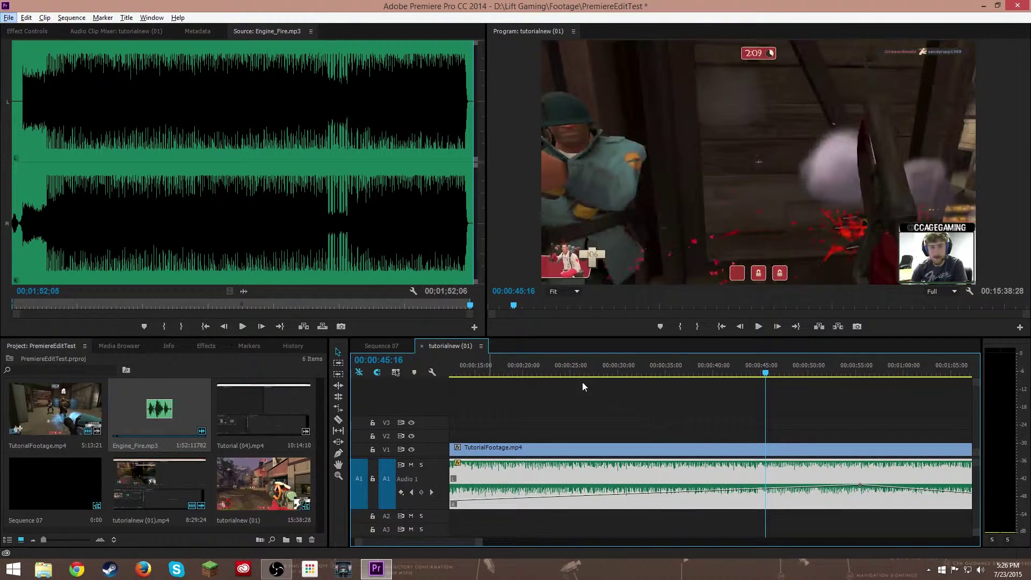
pyautogui.click(556, 365)
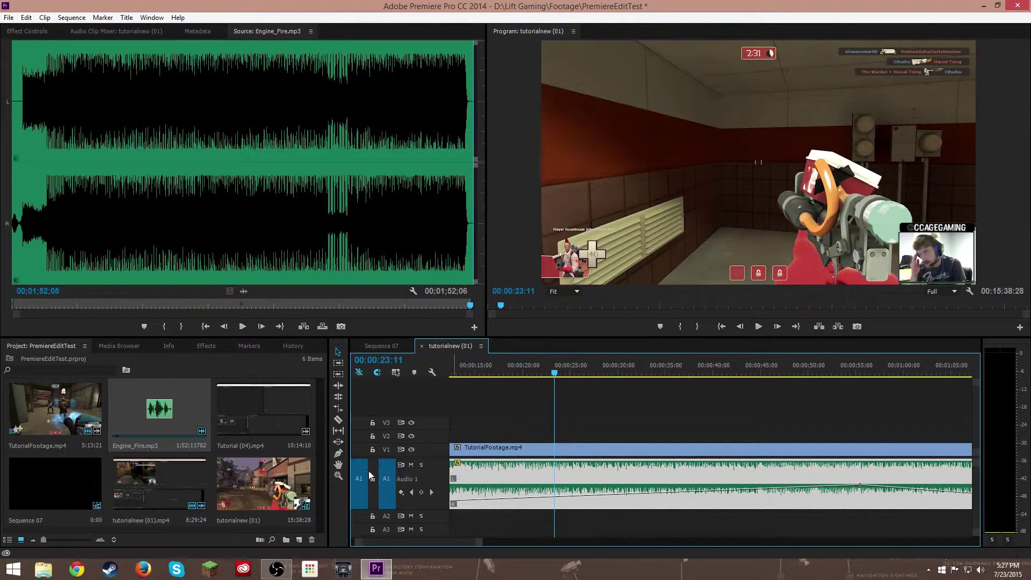
pyautogui.click(338, 421)
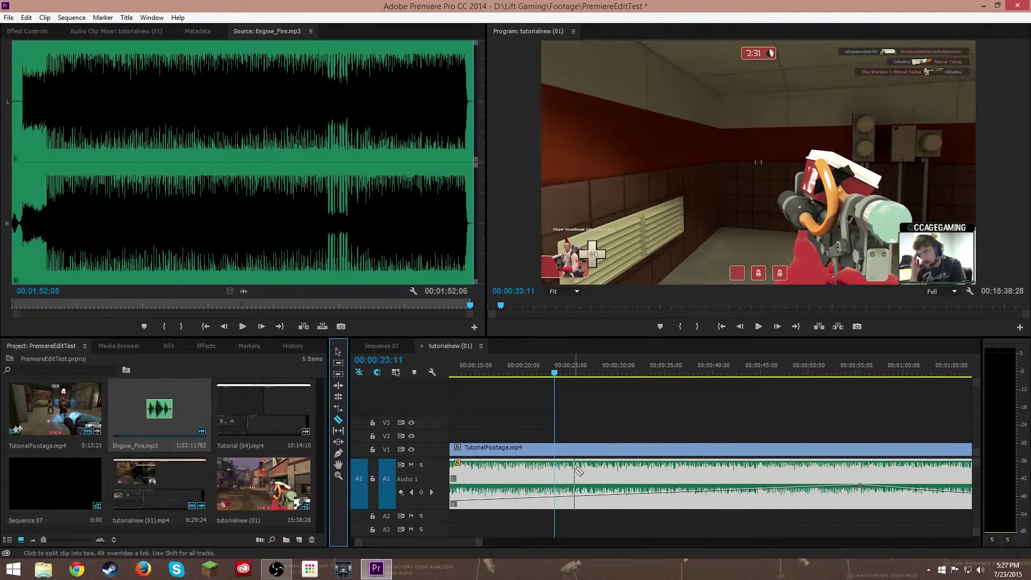
pyautogui.click(651, 467)
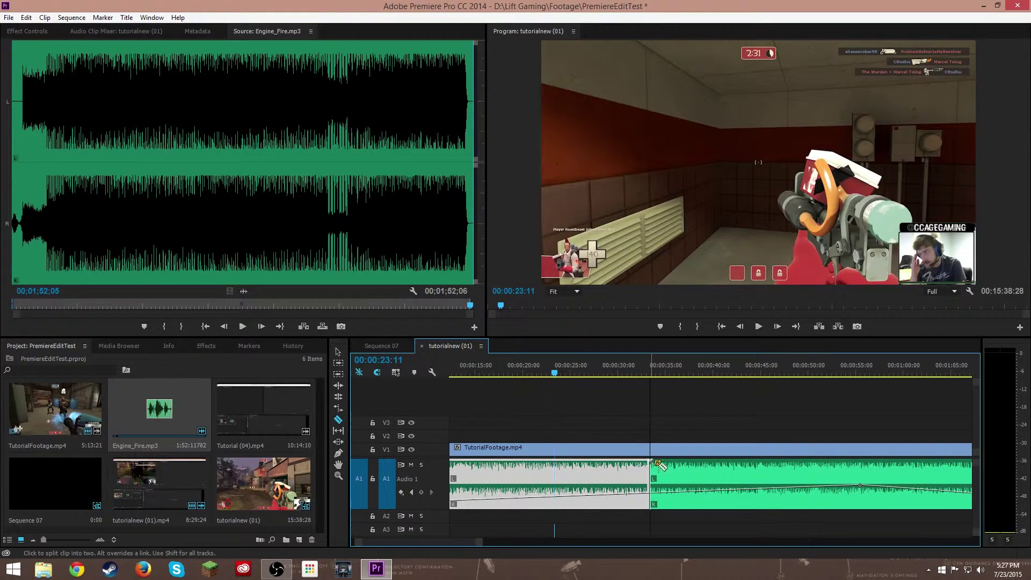
pyautogui.click(339, 353)
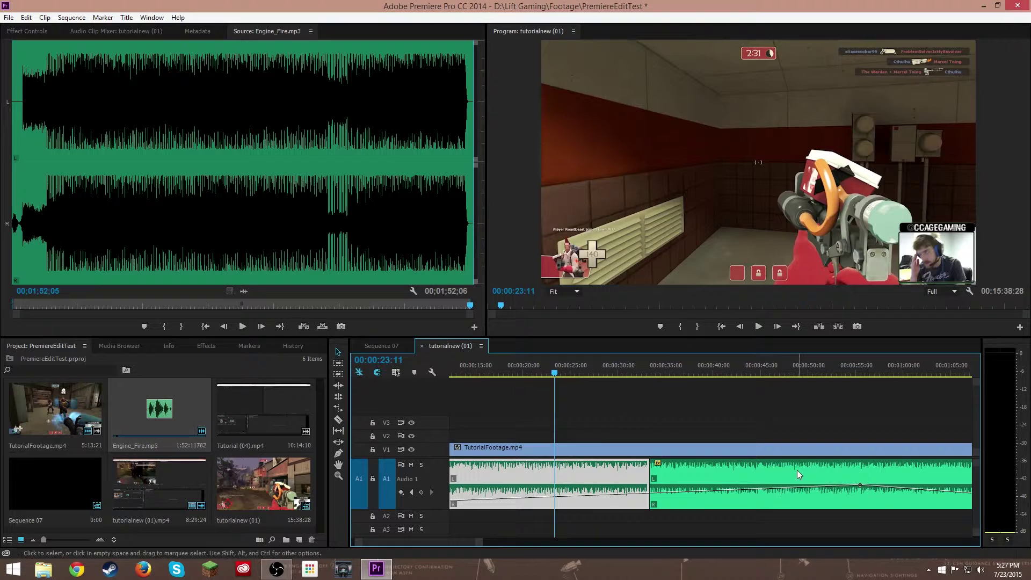
# Step: Select the two Engine_Fire.mp3 pieces in turn and try shifting the second about 1.5 seconds later to leave a gap
pyautogui.click(737, 475)
pyautogui.click(595, 473)
pyautogui.click(675, 471)
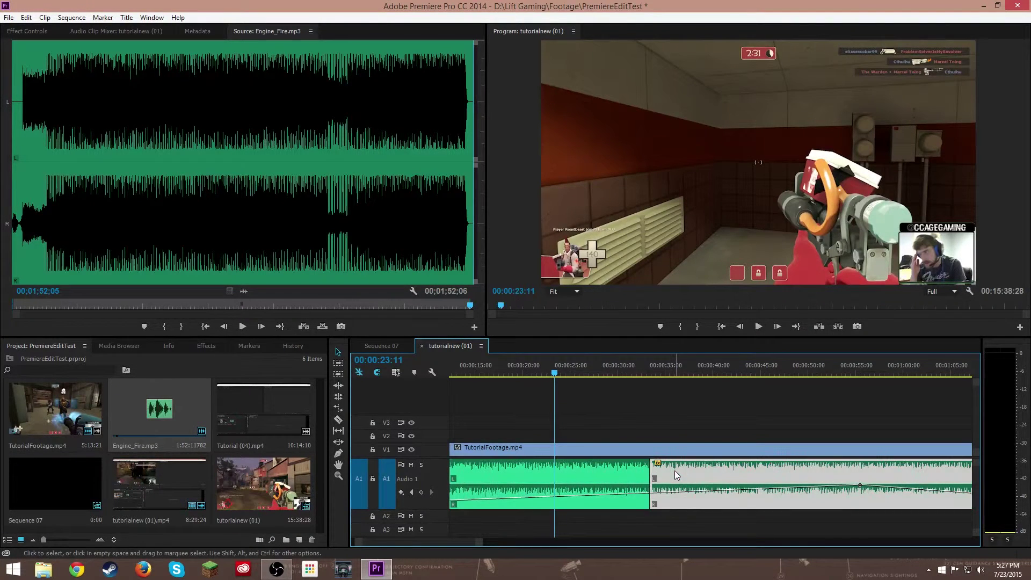
pyautogui.click(637, 474)
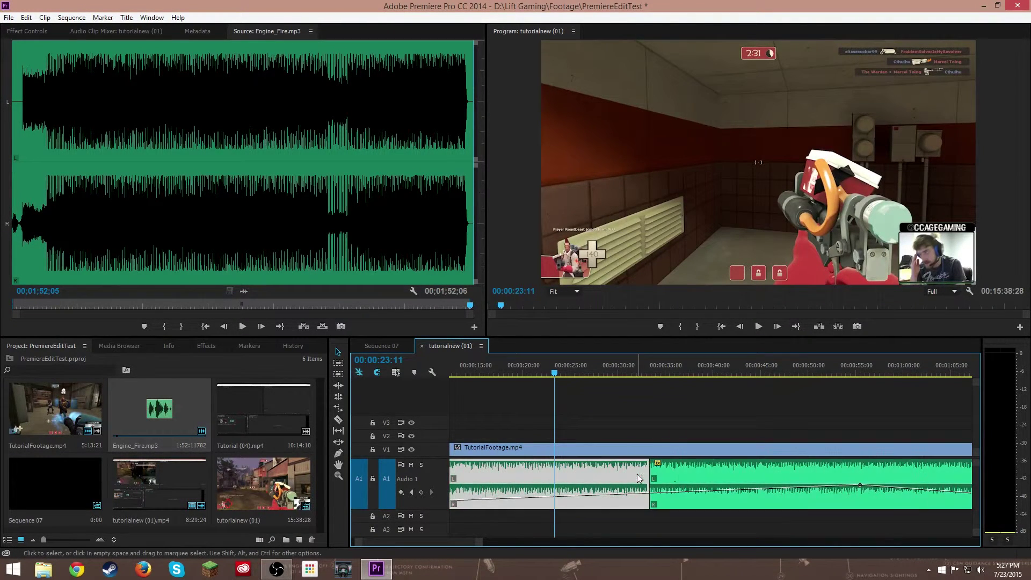
pyautogui.click(675, 471)
pyautogui.scroll(5, 628, 481)
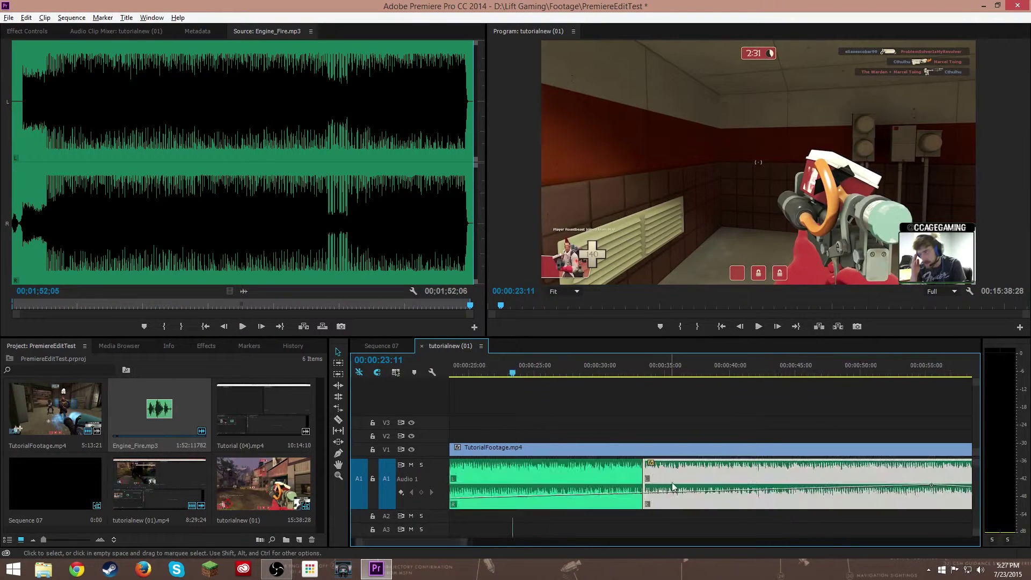
pyautogui.click(615, 494)
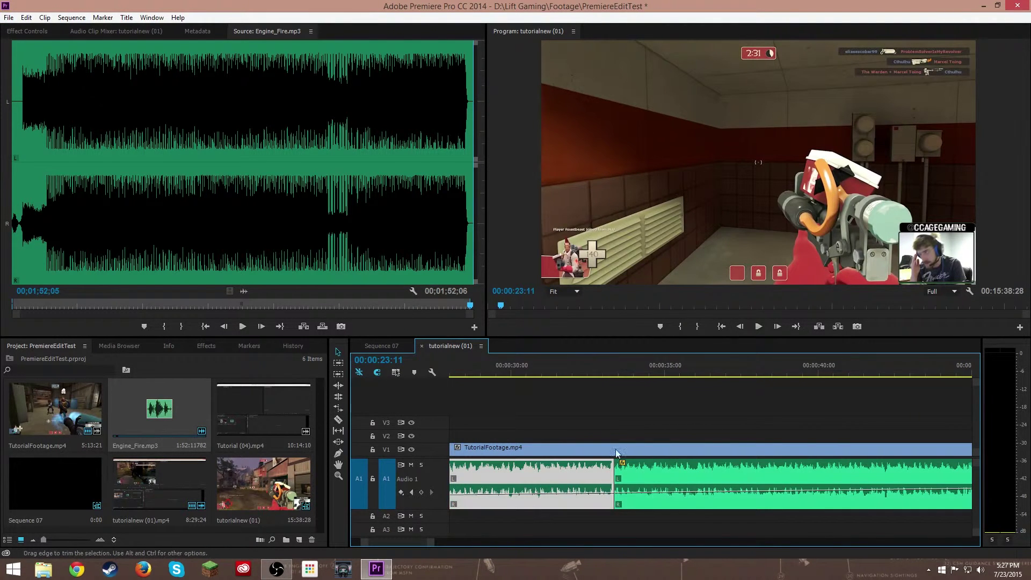
pyautogui.click(630, 474)
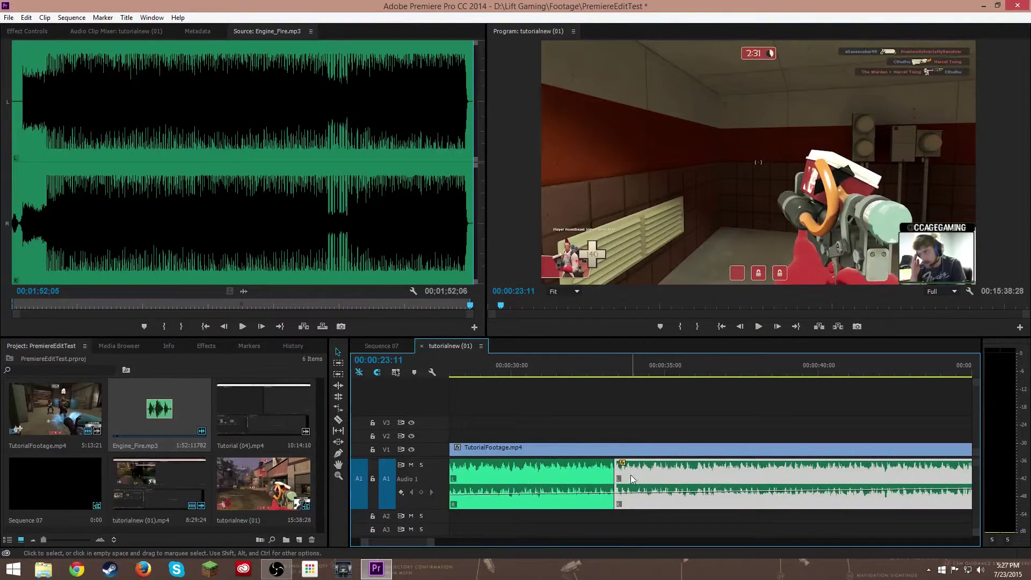
pyautogui.moveTo(630, 476); pyautogui.dragTo(691, 485)
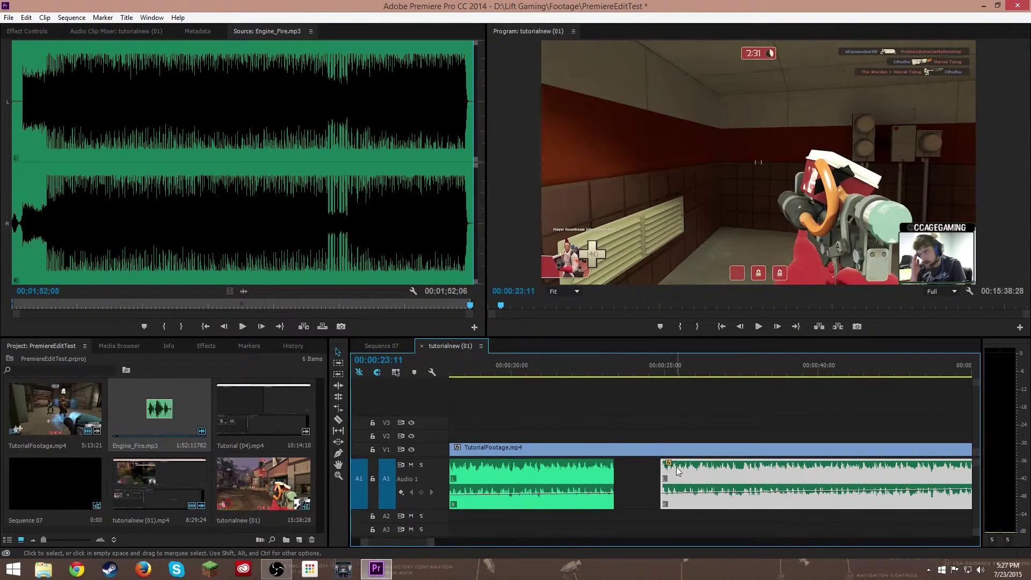
pyautogui.hotkey('ctrl', 'z')
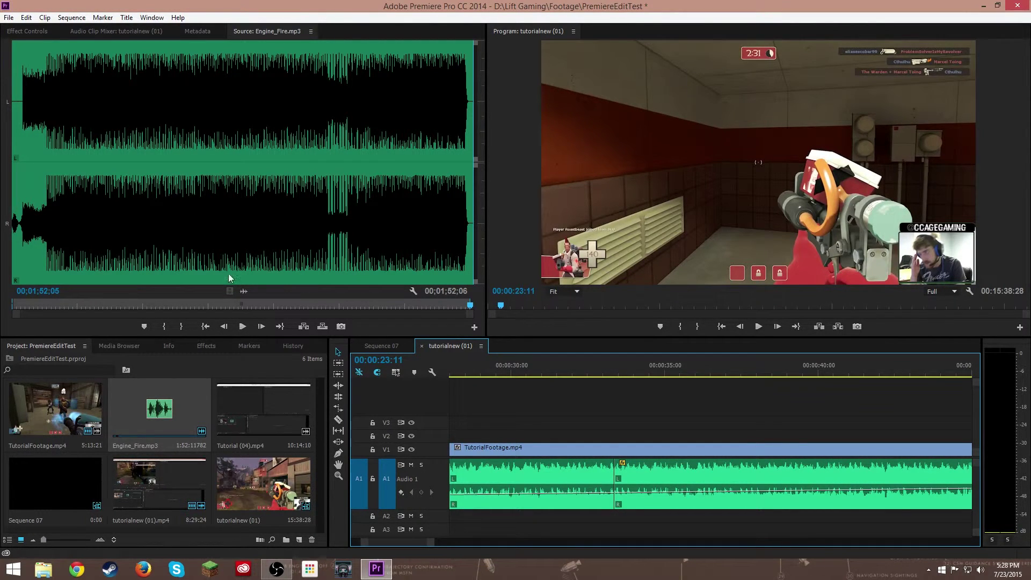
pyautogui.scroll(1, 648, 421)
pyautogui.scroll(2, 664, 421)
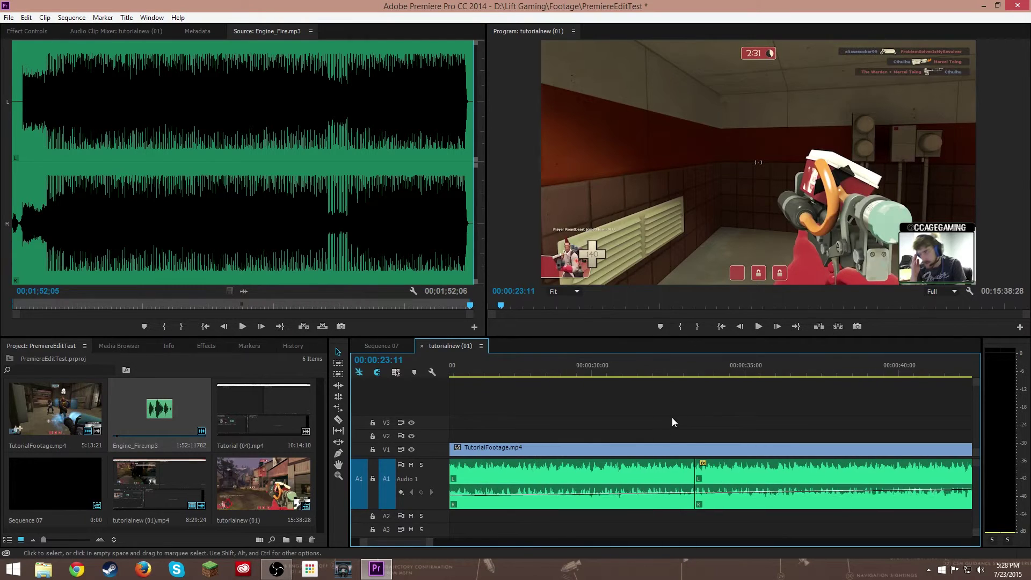
pyautogui.scroll(-5, 640, 414)
pyautogui.scroll(-3, 632, 419)
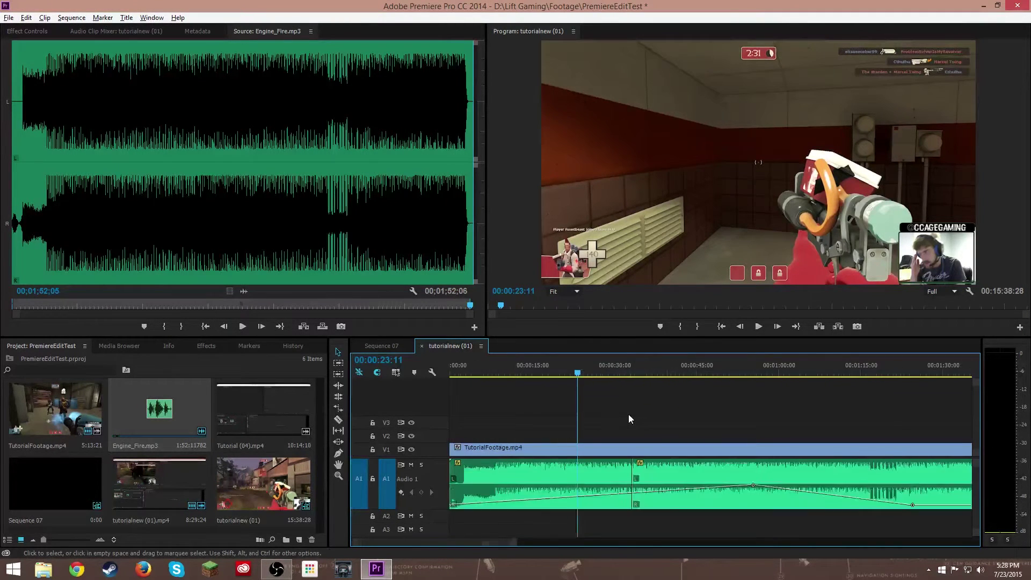